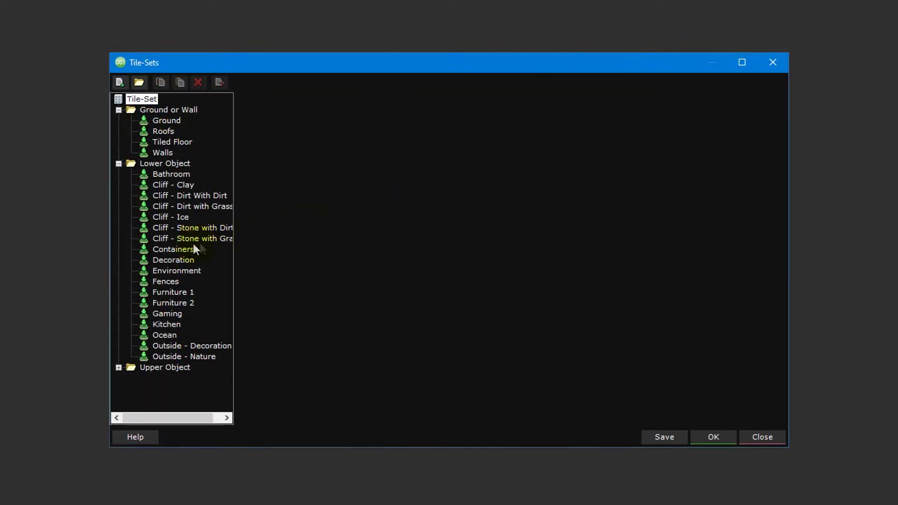
Select the barrel's two tiles in the Containers tile set, then begin widening the map leftward
left_click(181, 249)
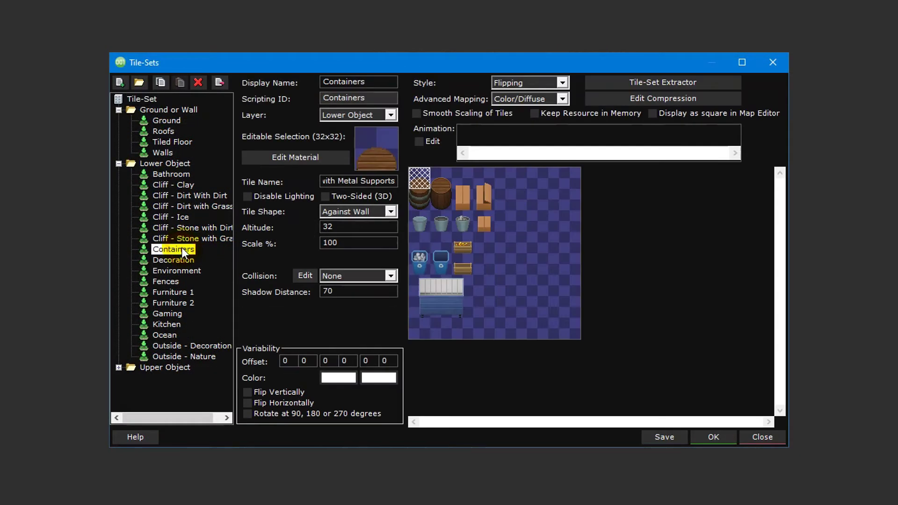
left_click_drag(413, 189, 440, 220)
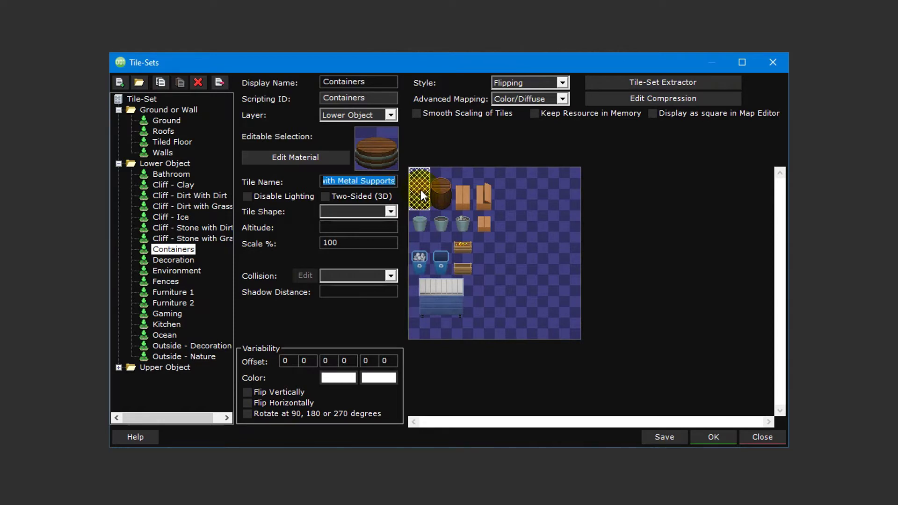
key("Escape")
left_click_drag(337, 244, 265, 242)
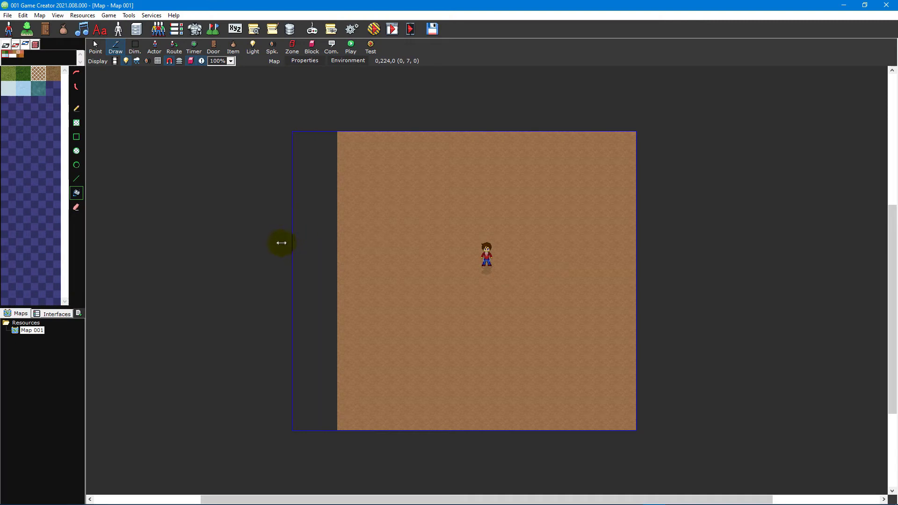
Extend Map 001's left, right, bottom and top edges outward
left_click_drag(633, 253, 709, 276)
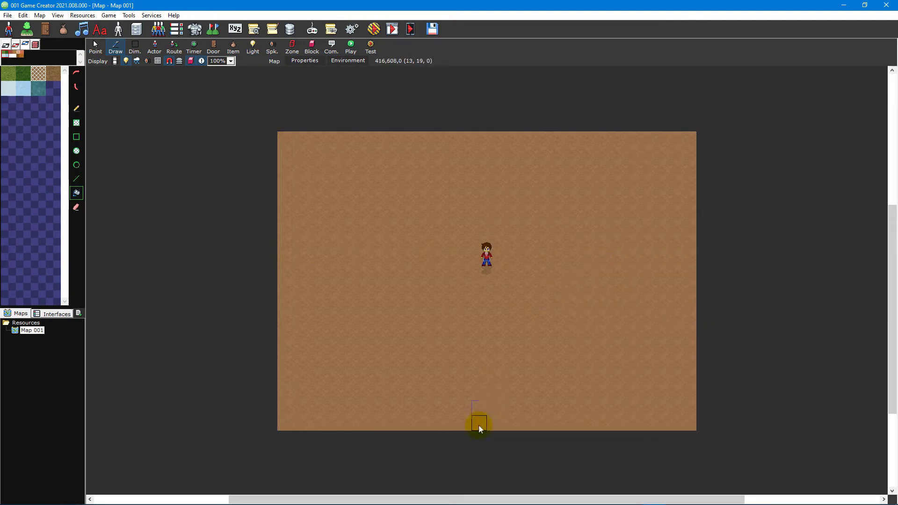
left_click_drag(480, 429, 485, 457)
left_click_drag(501, 133, 502, 102)
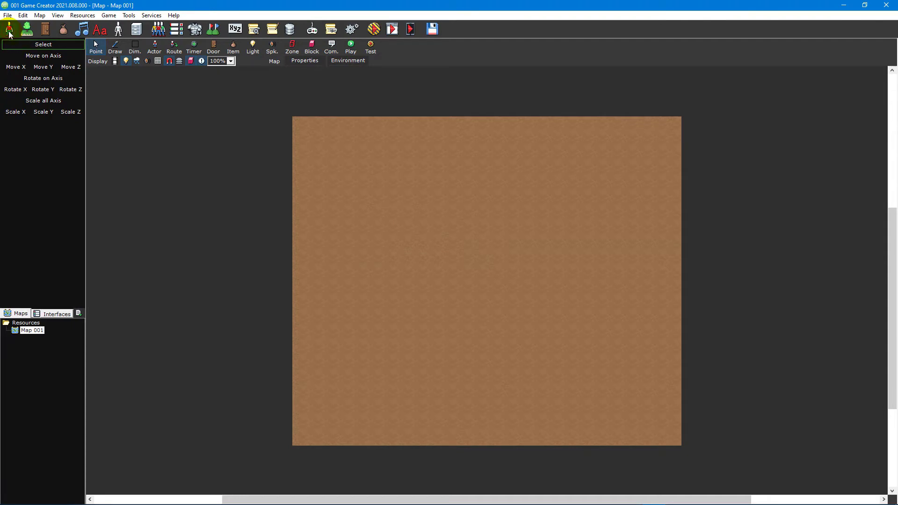
Open the Sprites editor and browse the Face and Hair sprite folders, then collapse them
left_click(9, 34)
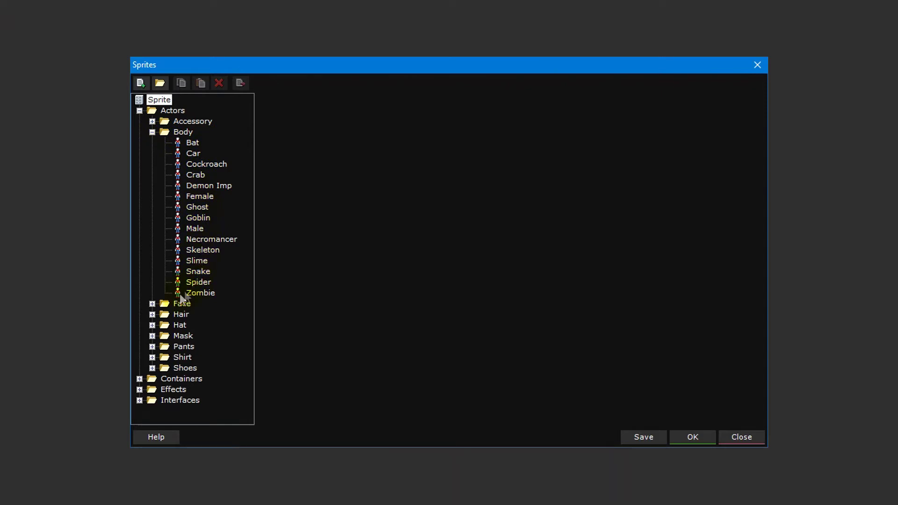
left_click(153, 304)
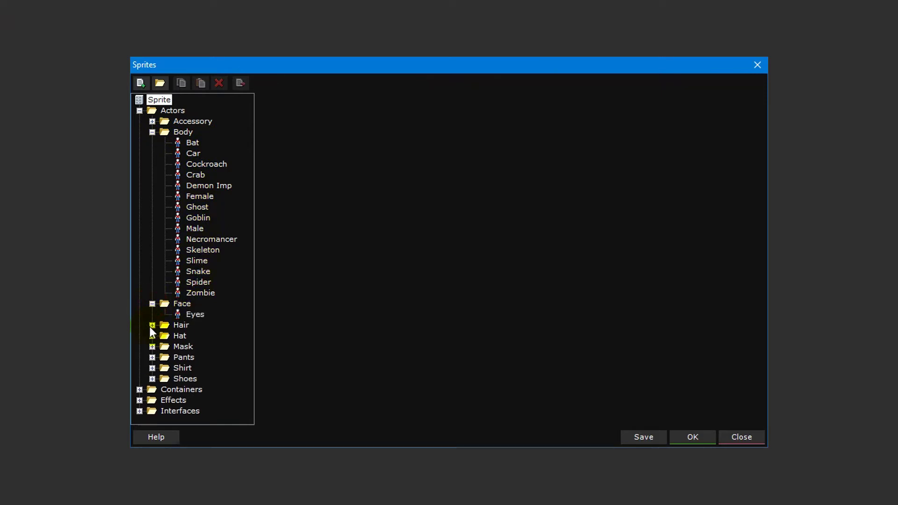
left_click(152, 325)
scroll(223, 304, "down", 3)
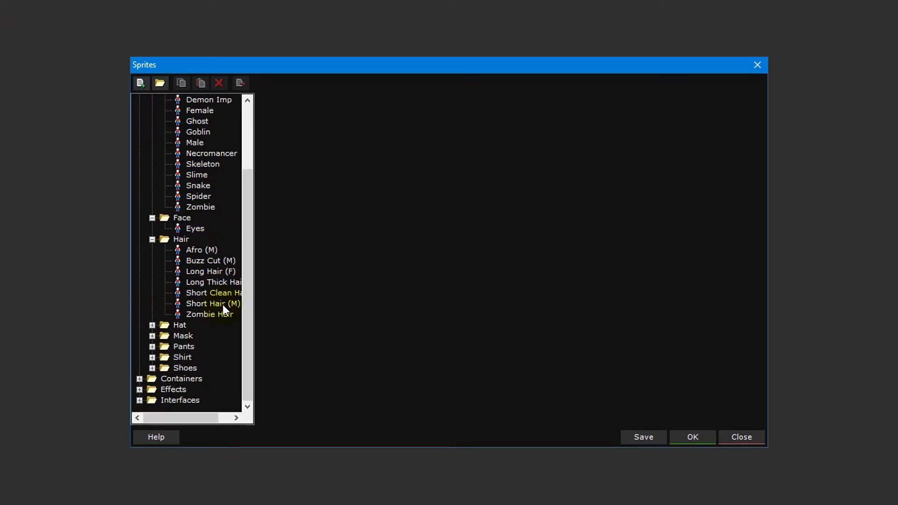
scroll(223, 304, "up", 3)
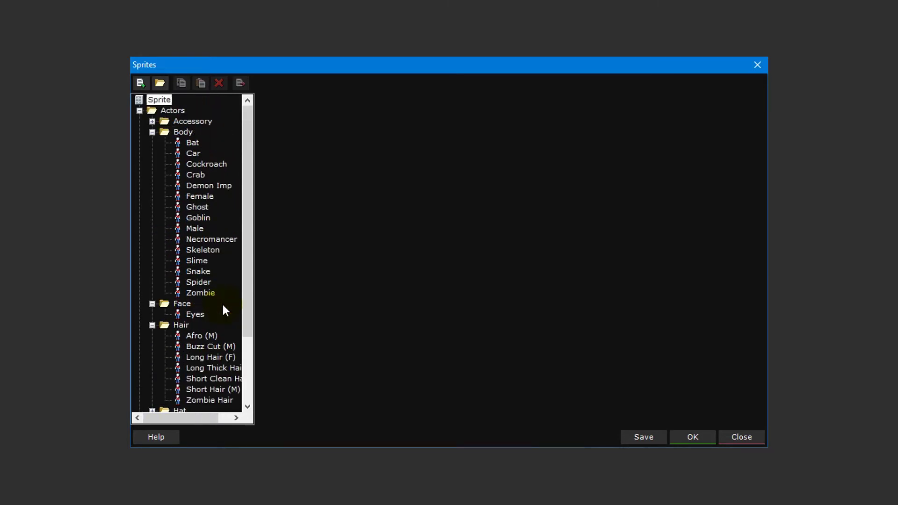
left_click(153, 325)
left_click(153, 304)
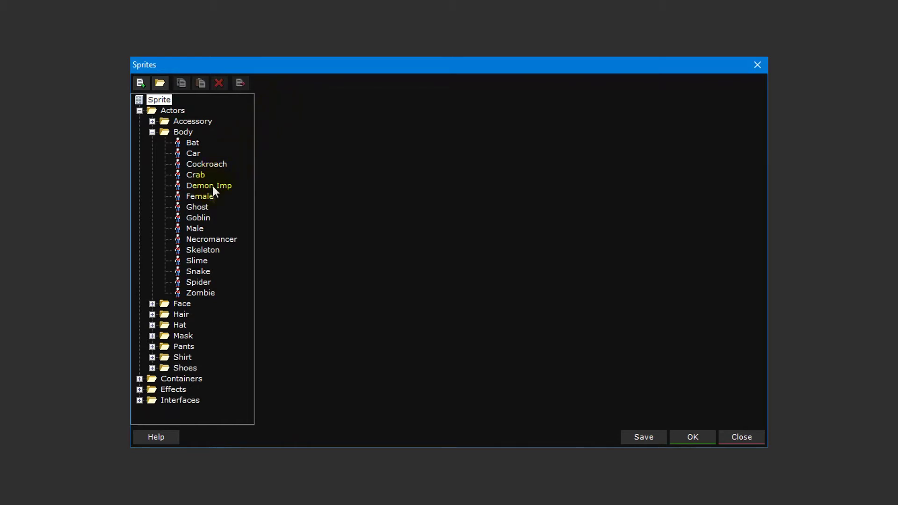
left_click(195, 228)
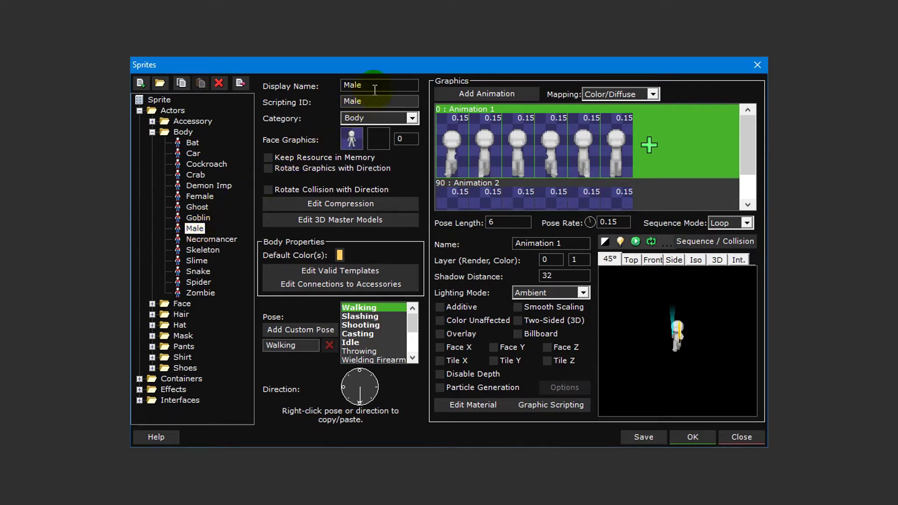
left_click_drag(375, 87, 347, 87)
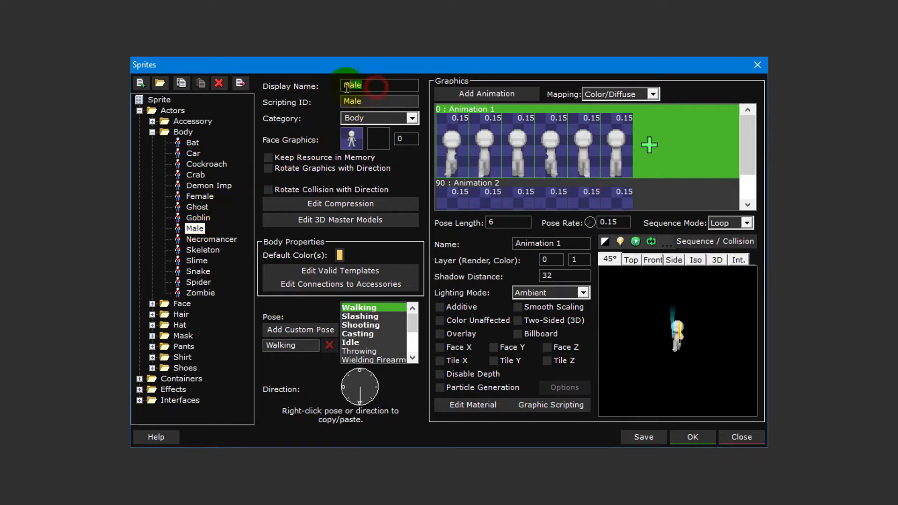
left_click(412, 118)
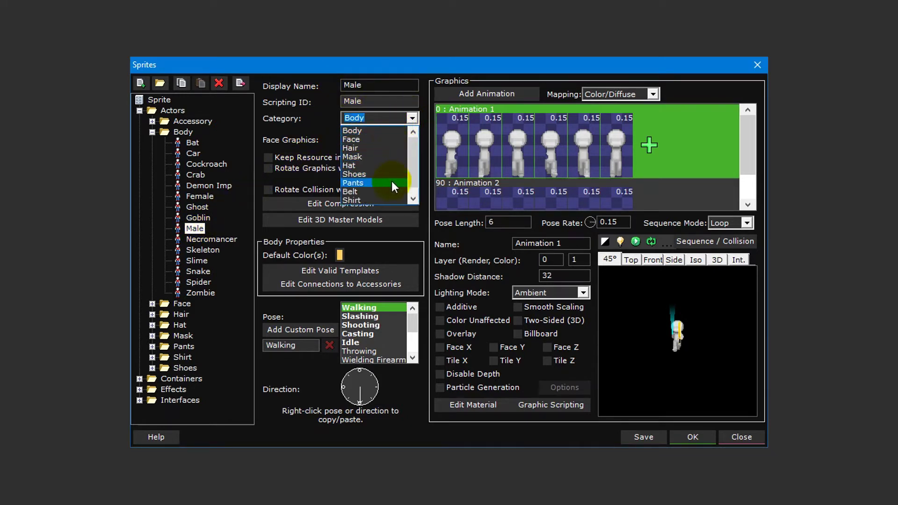
left_click(399, 130)
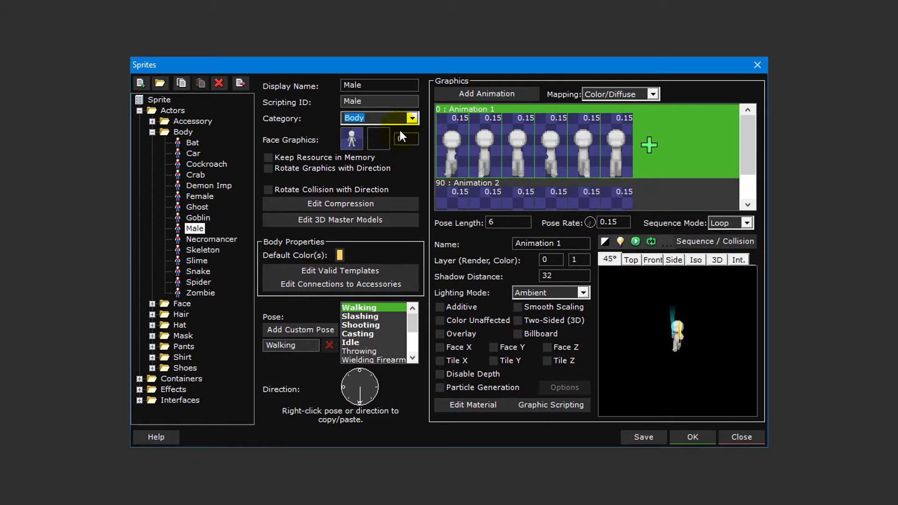
type("New Cate")
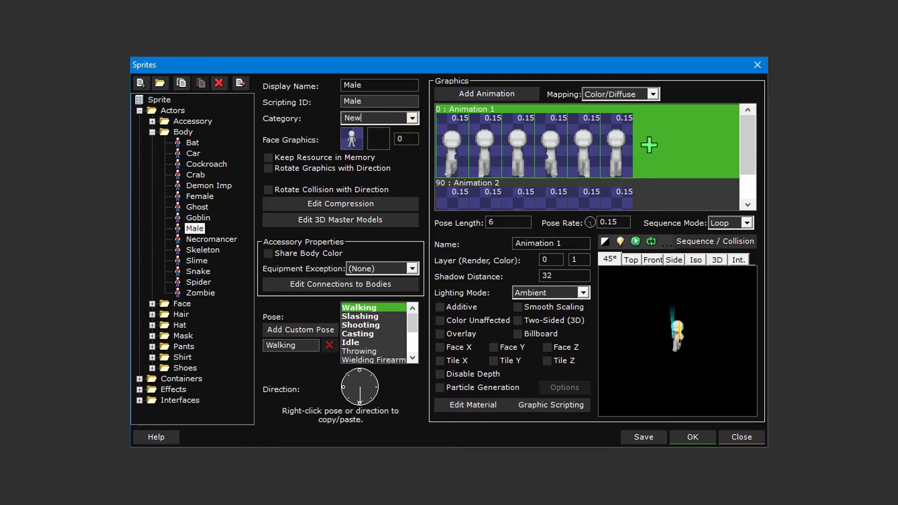
type("gory")
key("ctrl+z")
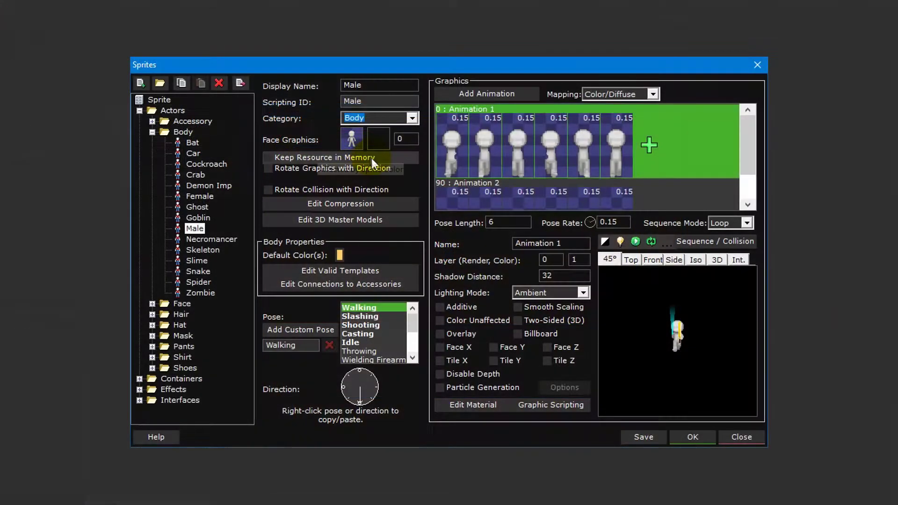
left_click(373, 159)
left_click(378, 170)
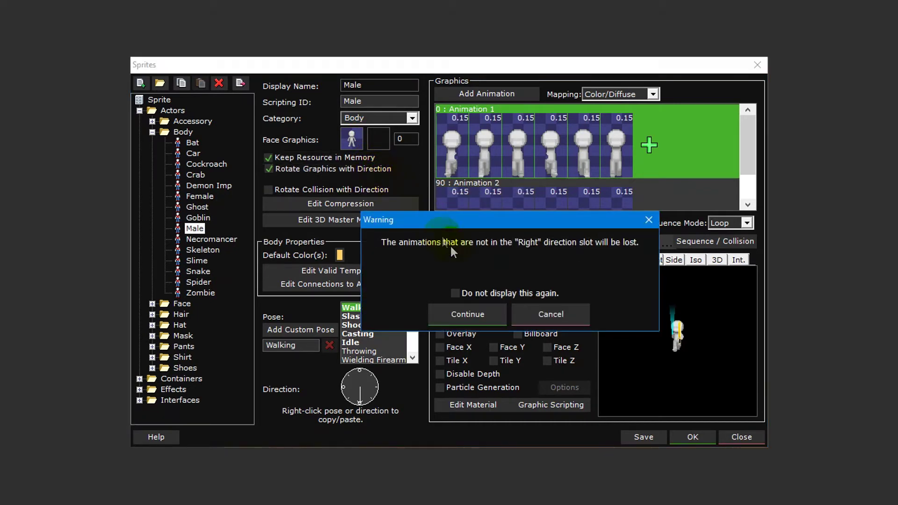
left_click(478, 322)
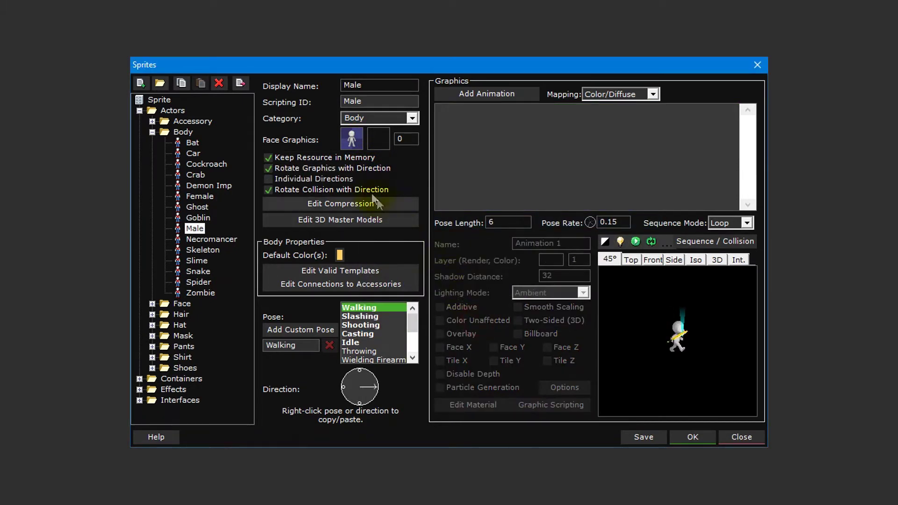
left_click(353, 179)
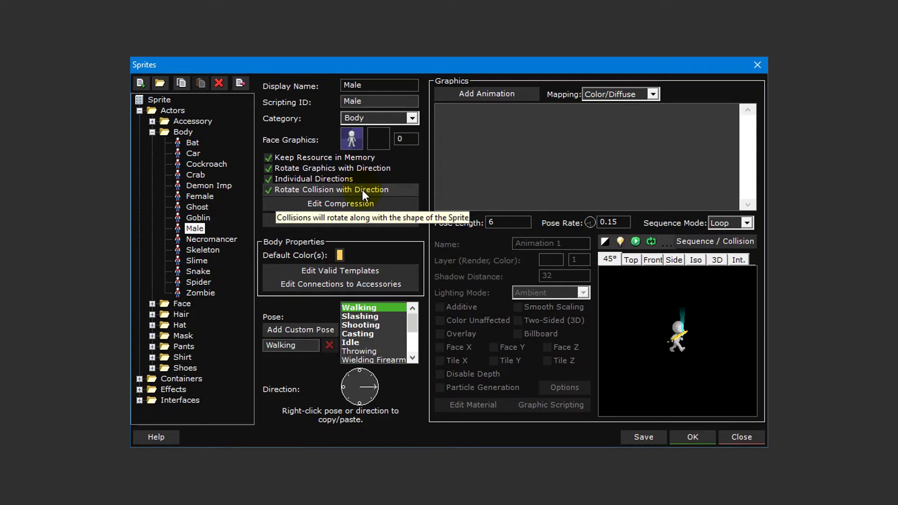
Reload the Male sprite and review its valid actor templates and accessory connections
left_click(362, 190)
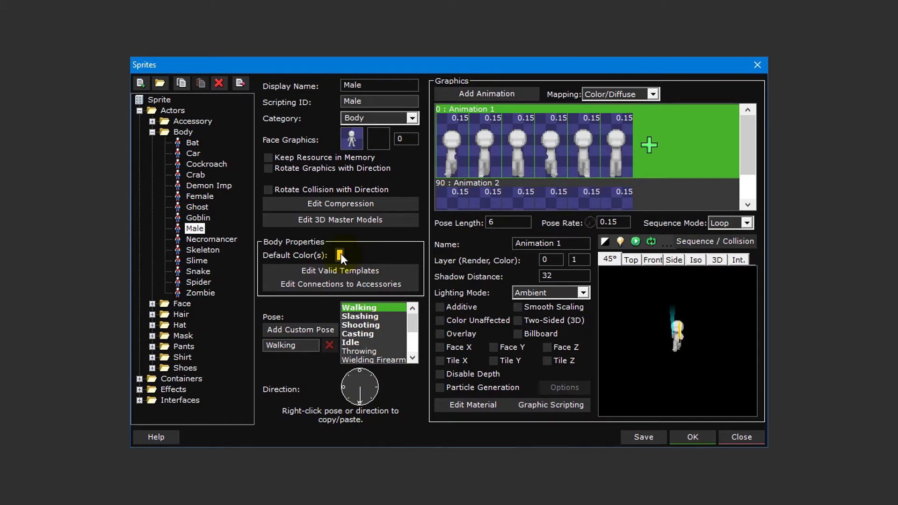
left_click(393, 270)
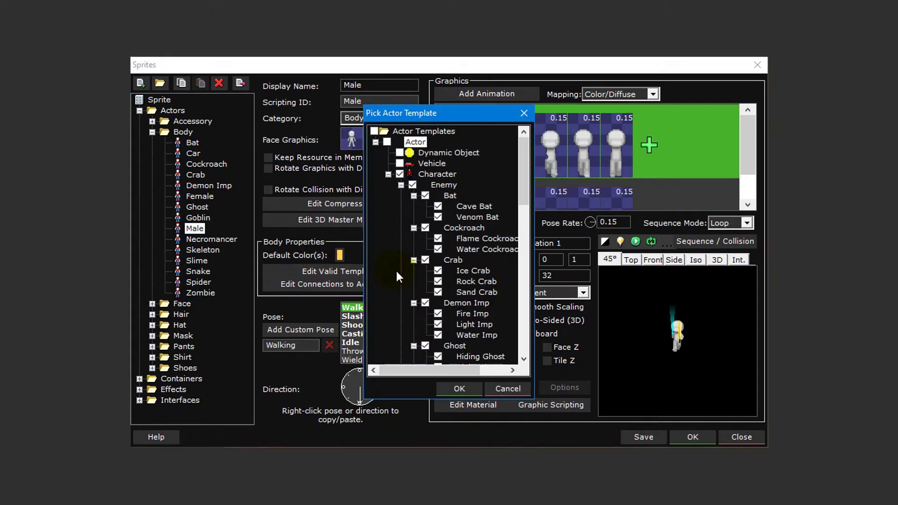
left_click(502, 388)
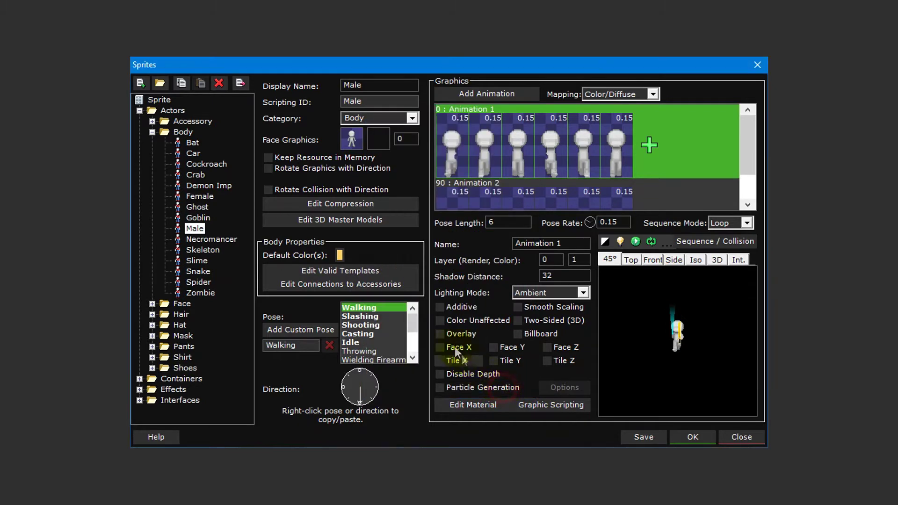
left_click(398, 283)
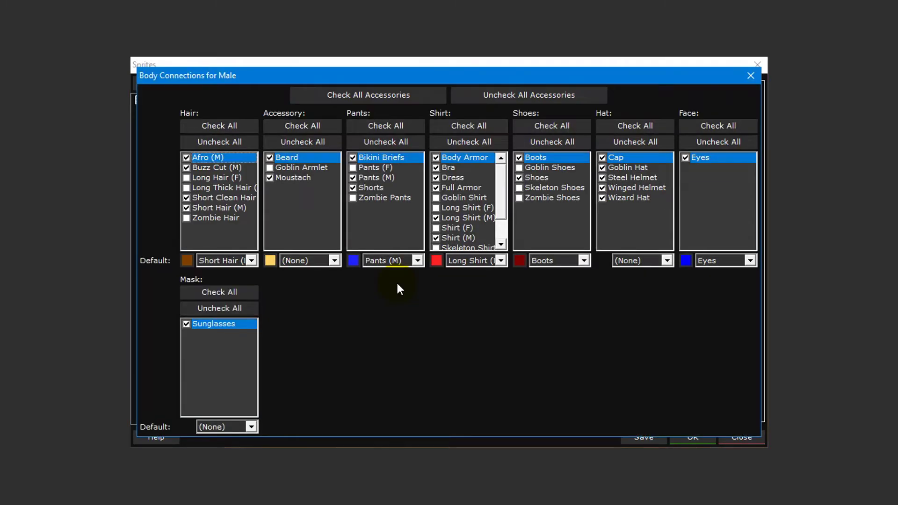
left_click(749, 75)
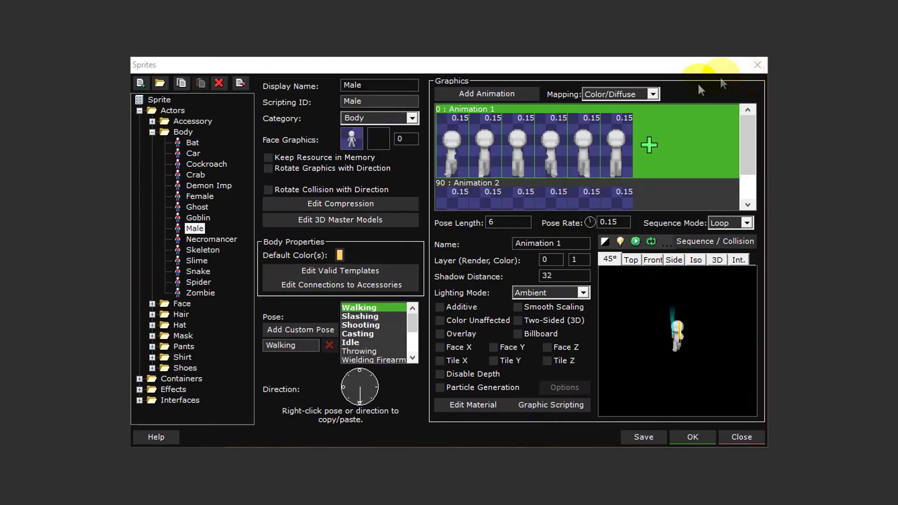
Open the Afro (M) hair sprite, keep Hat as its exception, and view its connected sprites
left_click(151, 314)
left_click(195, 324)
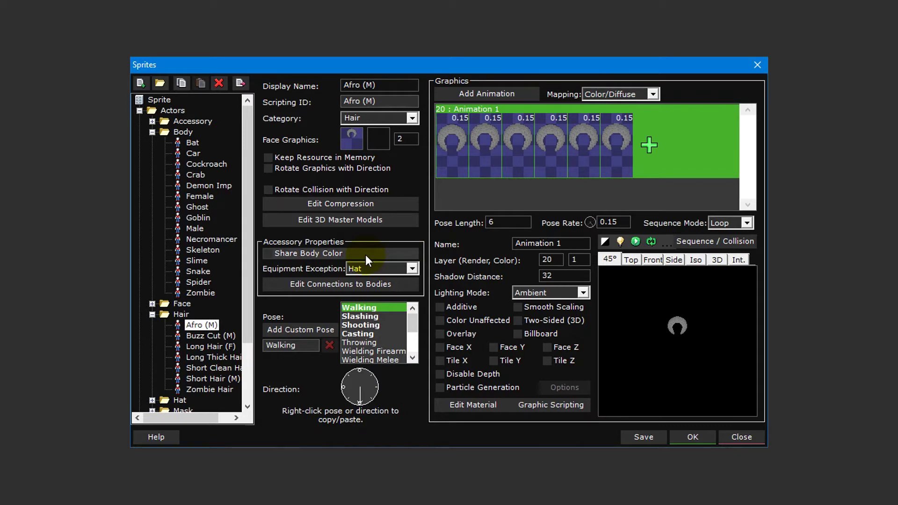
left_click(411, 269)
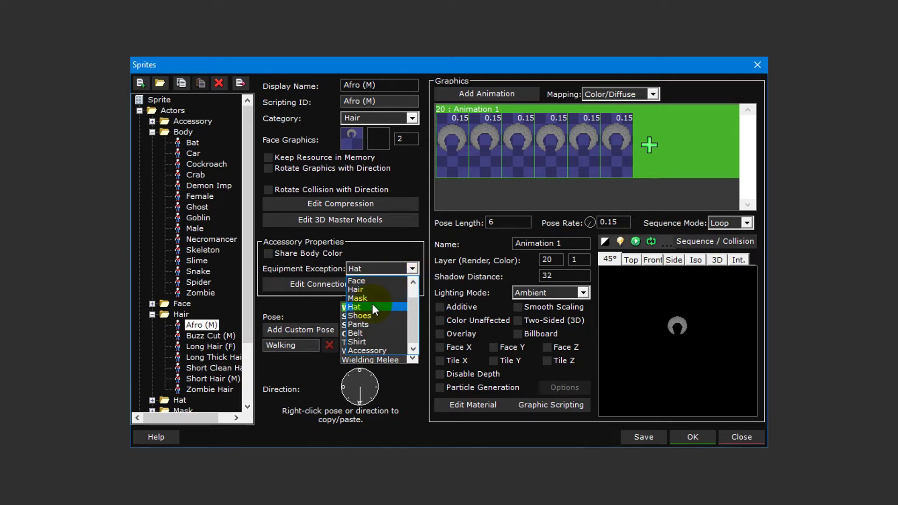
left_click(412, 268)
left_click(393, 284)
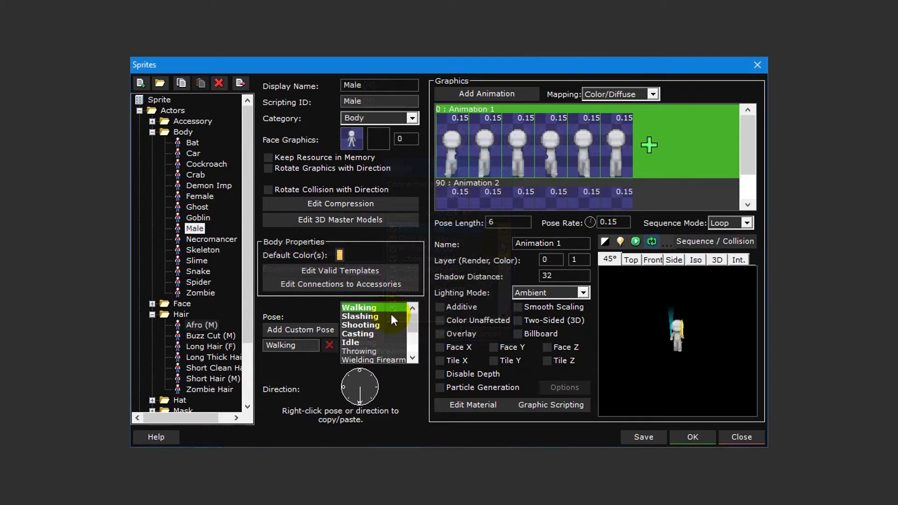
Compare the Male sprite's Walking, Slashing, Shooting, Casting and Idle pose animations
left_click(391, 316)
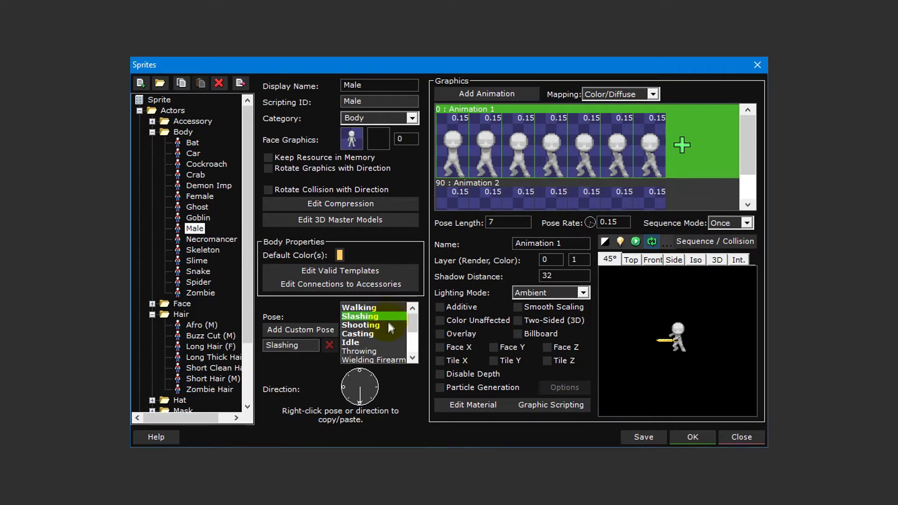
left_click(386, 325)
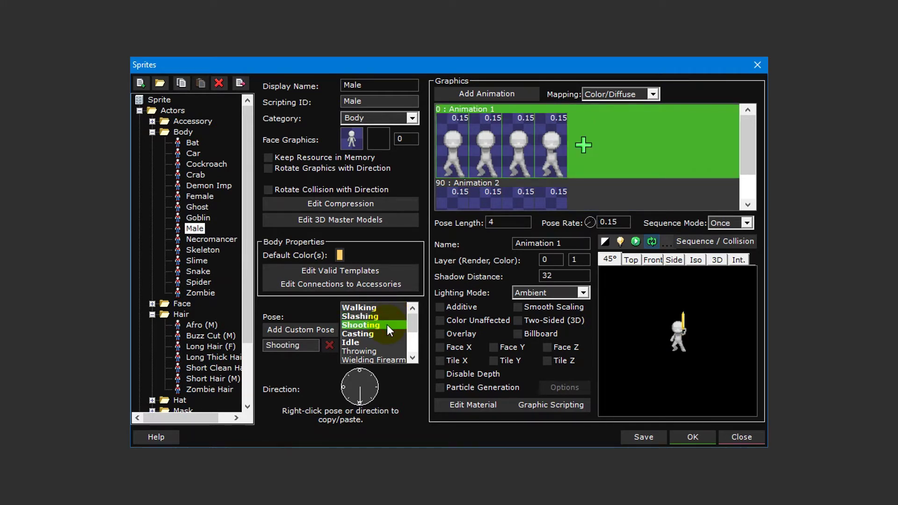
left_click(392, 308)
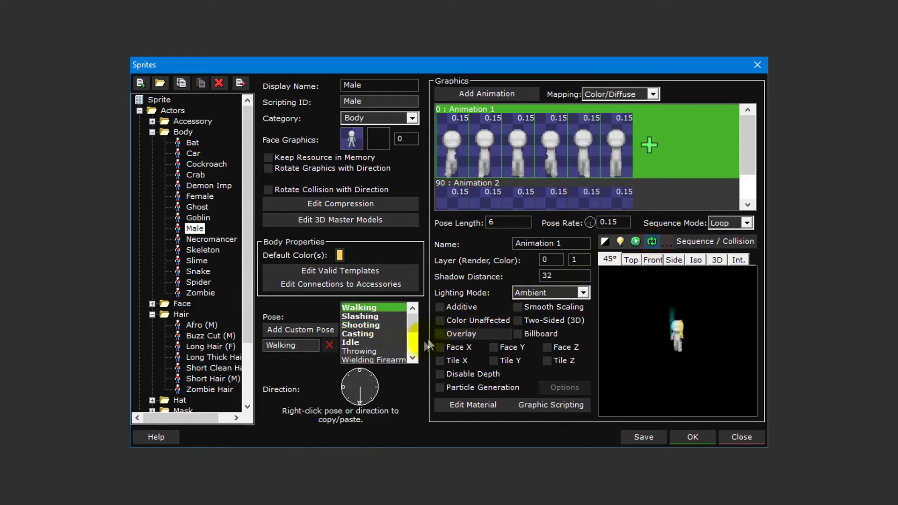
left_click(391, 314)
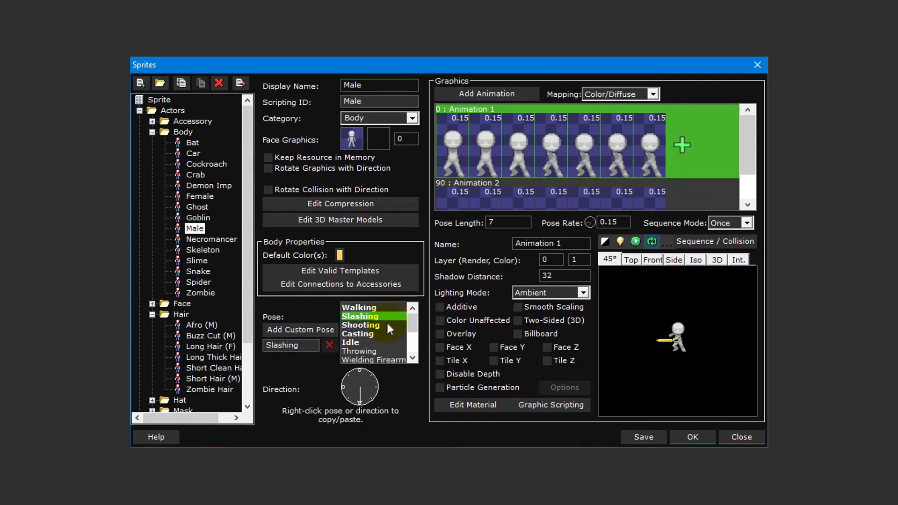
left_click(387, 326)
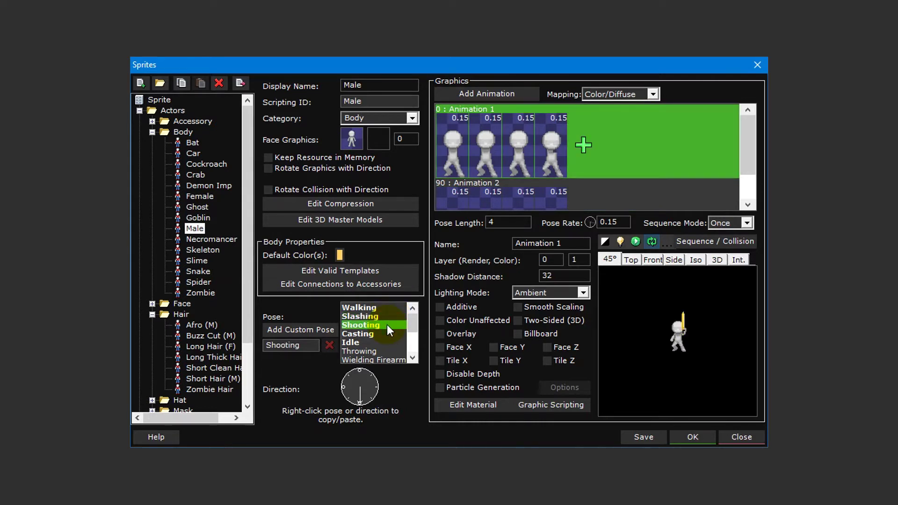
left_click(384, 333)
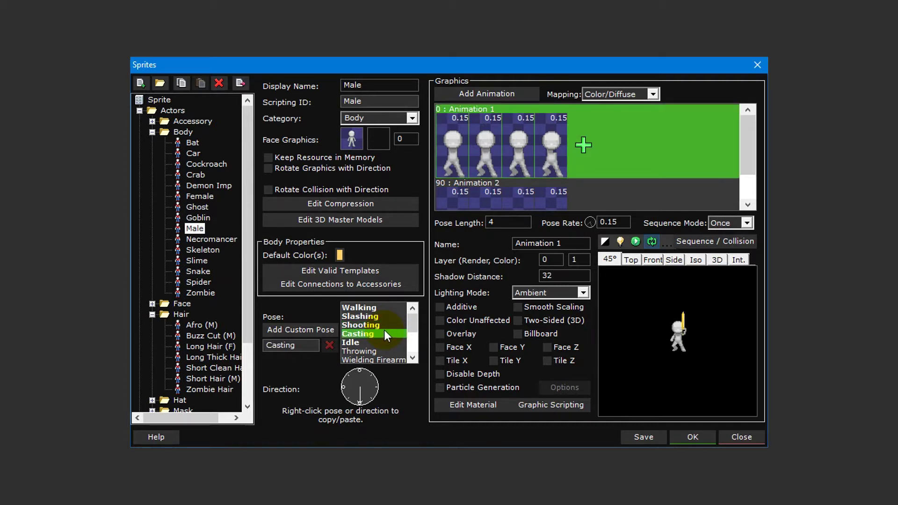
scroll(383, 329, "down", 2)
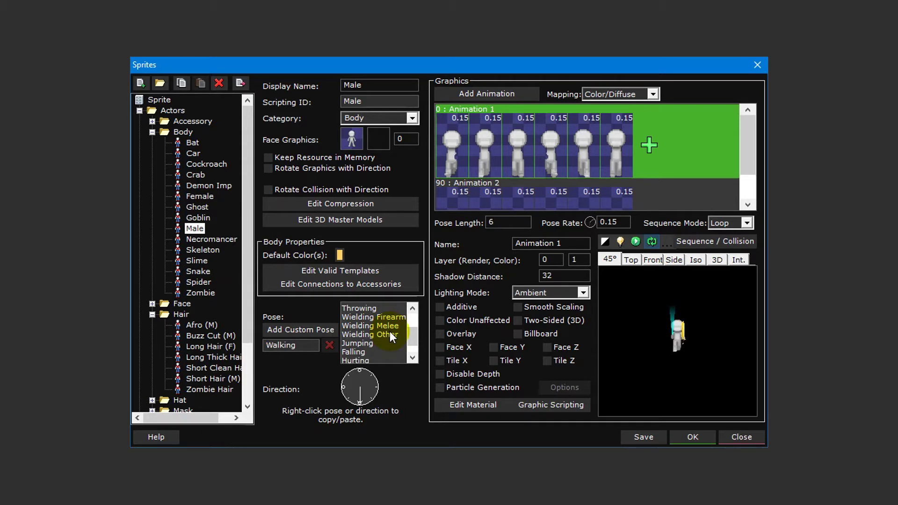
scroll(389, 331, "up", 2)
left_click(383, 341)
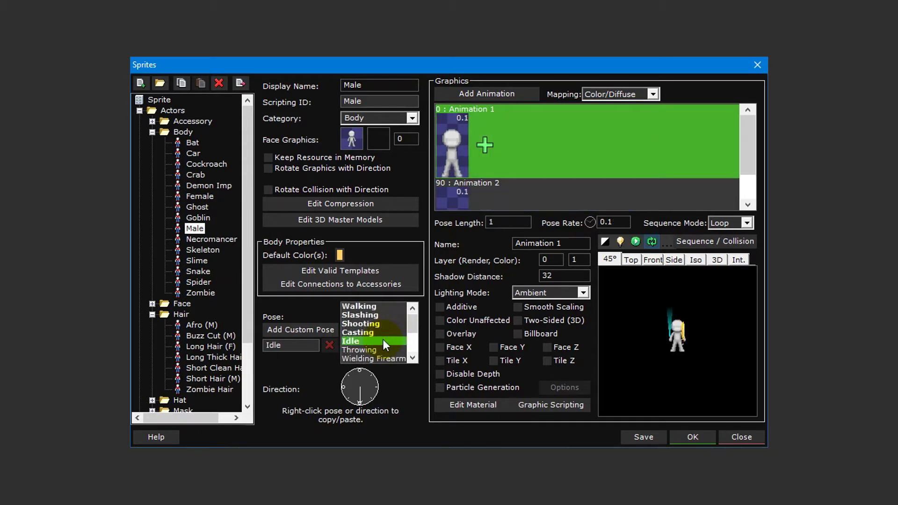
scroll(383, 340, "down", 3)
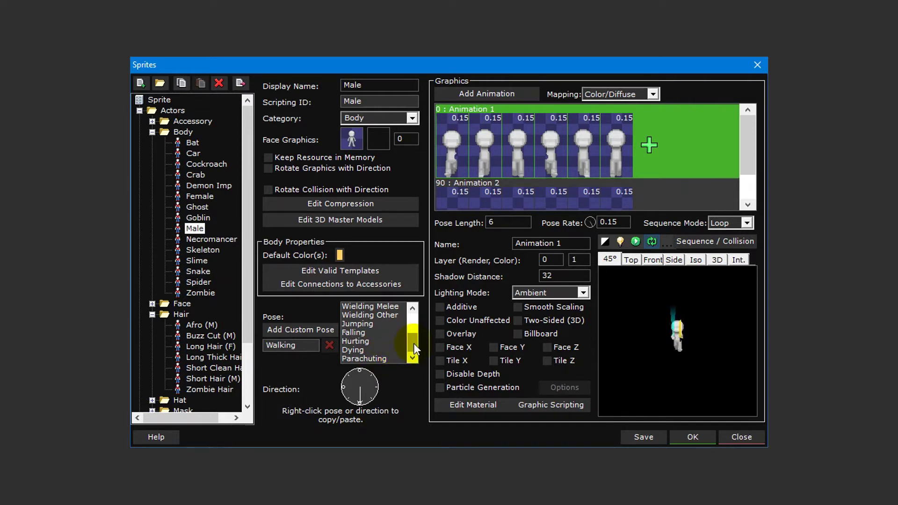
left_click_drag(414, 343, 414, 319)
Add a custom pose named 'My pose' and return to the Walking pose
left_click(300, 328)
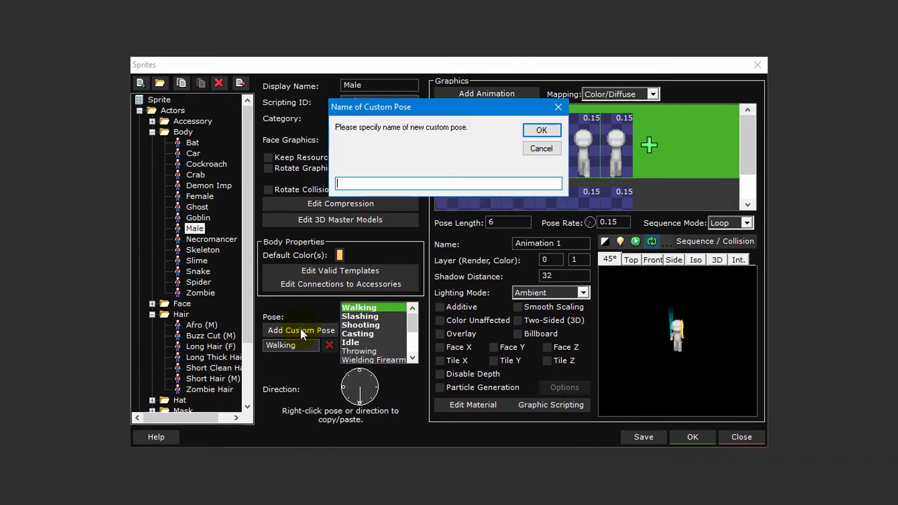
type("My pose")
left_click(554, 131)
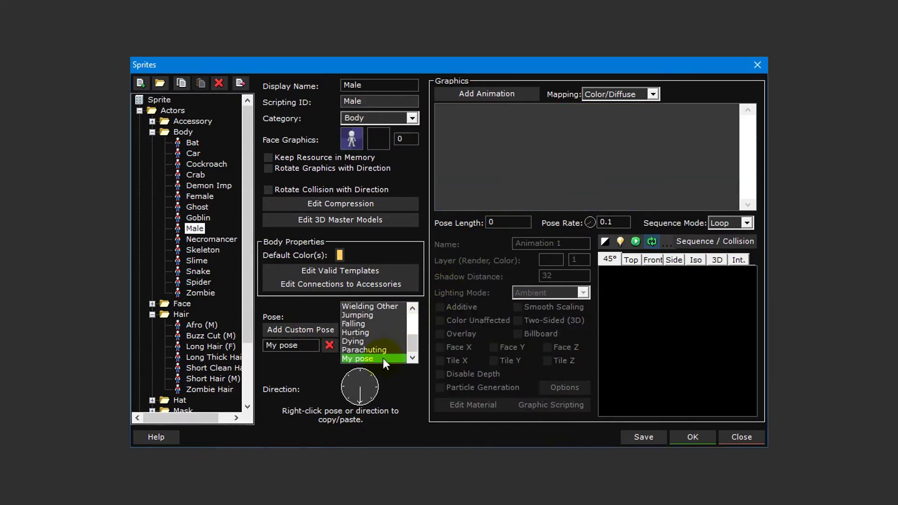
key("Delete")
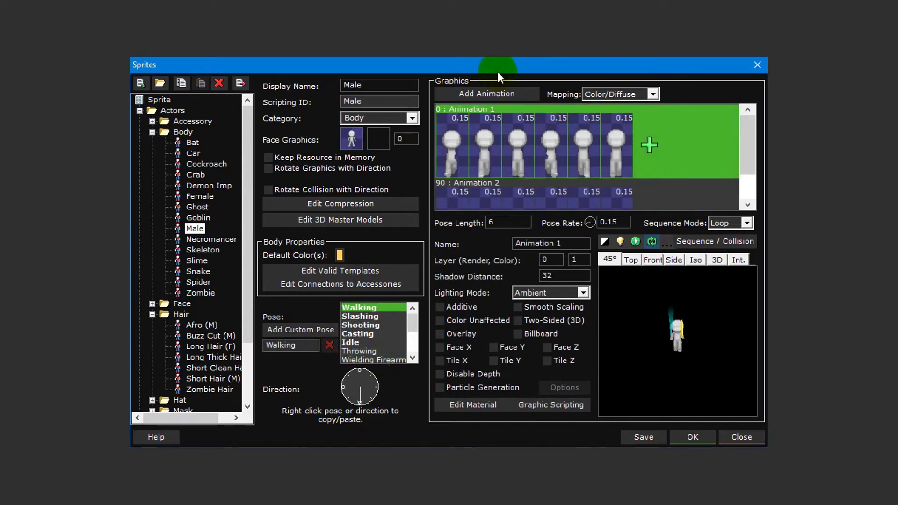
Review the Walking pose's Animation 1 and 2 settings, including pose length, rate and sequence modes
left_click(717, 138)
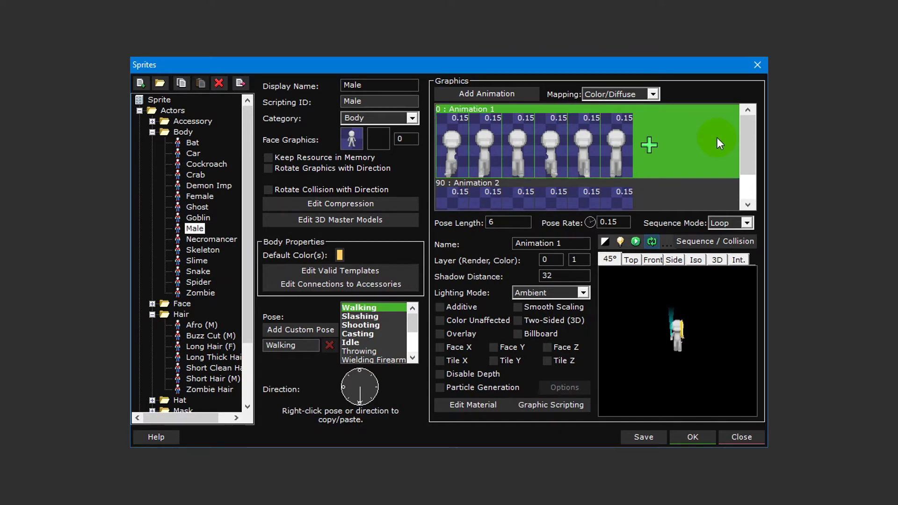
left_click_drag(751, 134, 750, 166)
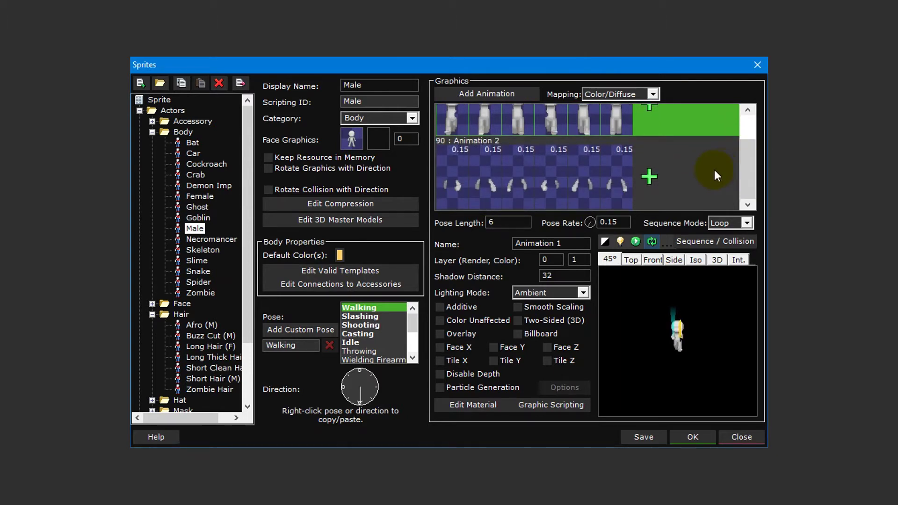
left_click(715, 171)
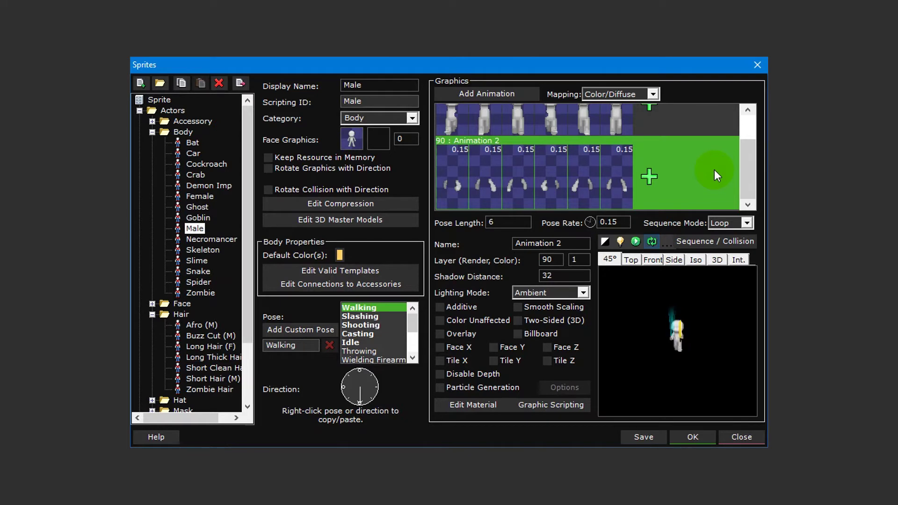
left_click_drag(748, 170, 749, 145)
left_click(699, 147)
left_click(521, 221)
left_click(625, 222)
left_click(747, 223)
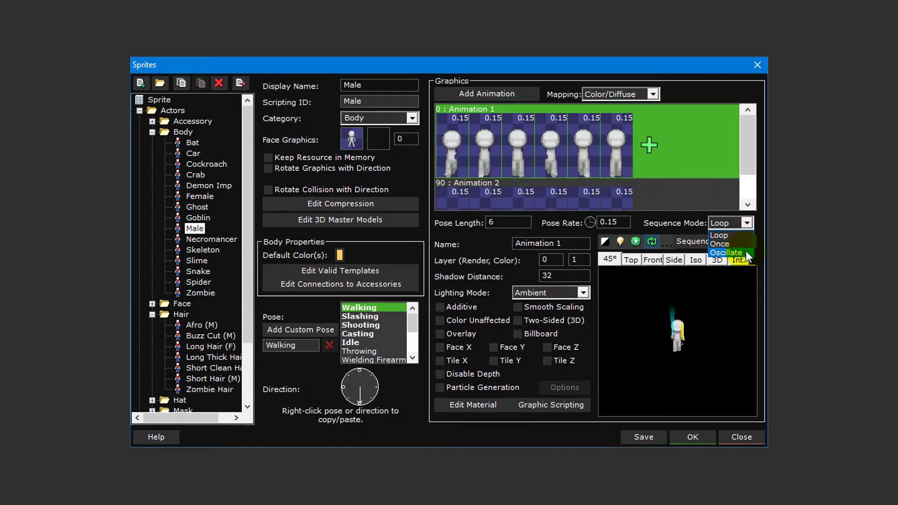
Keep Loop as the sequence mode and set Animation 1's colour layer to 2
key("Escape")
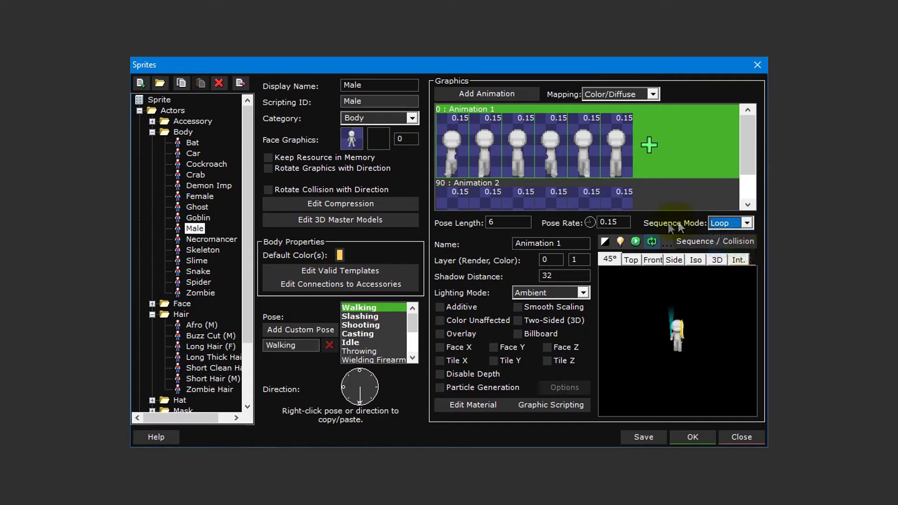
left_click(580, 243)
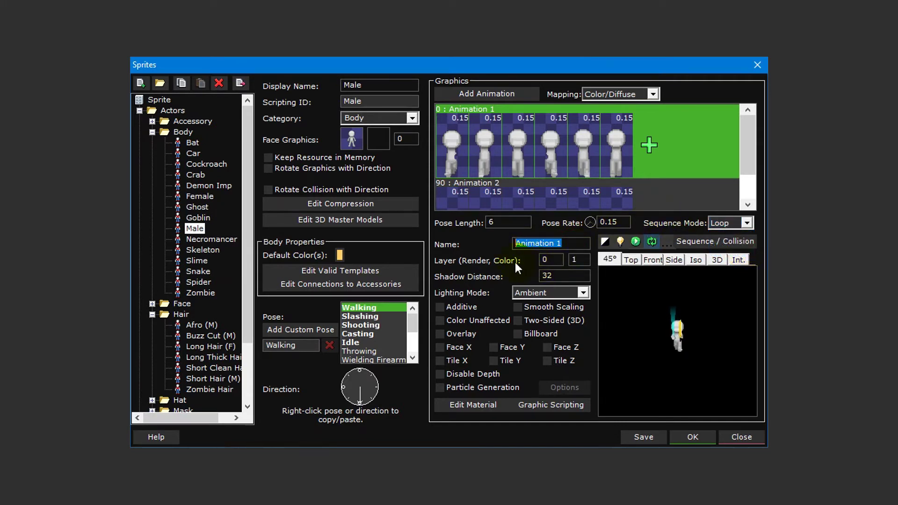
key("Tab")
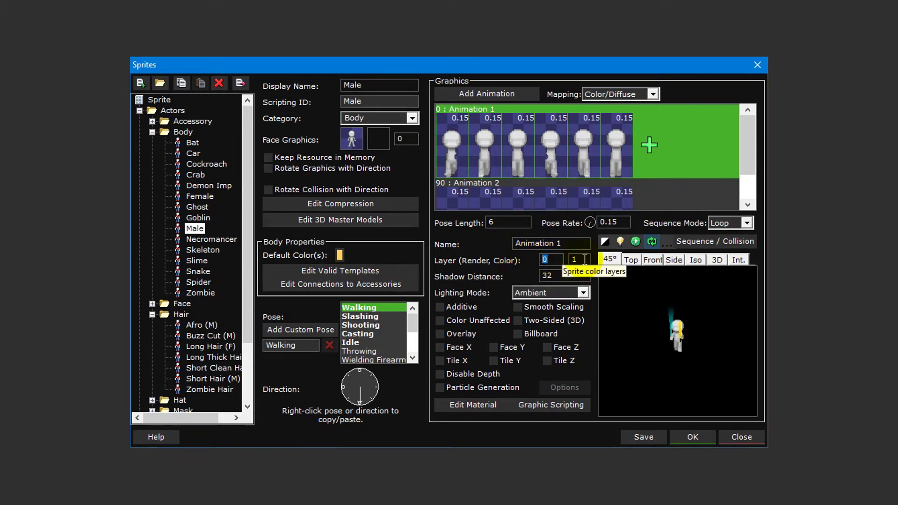
key("Tab")
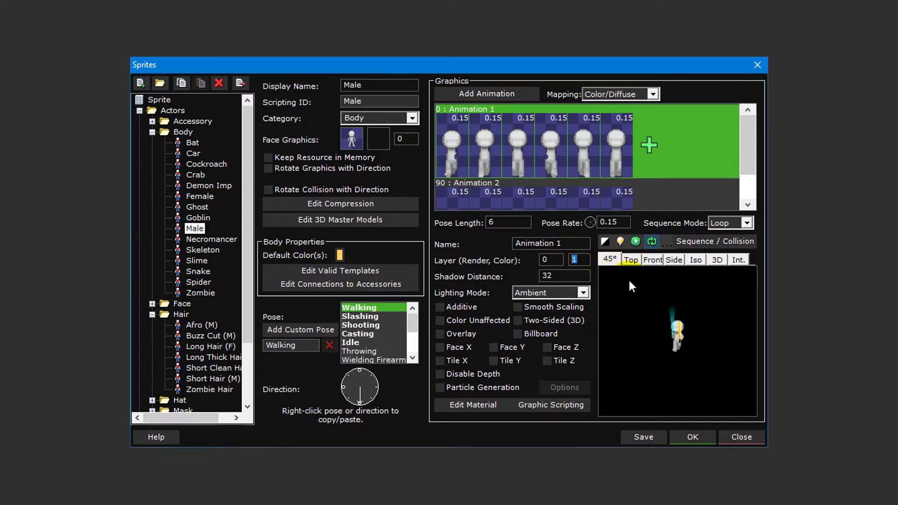
type("20")
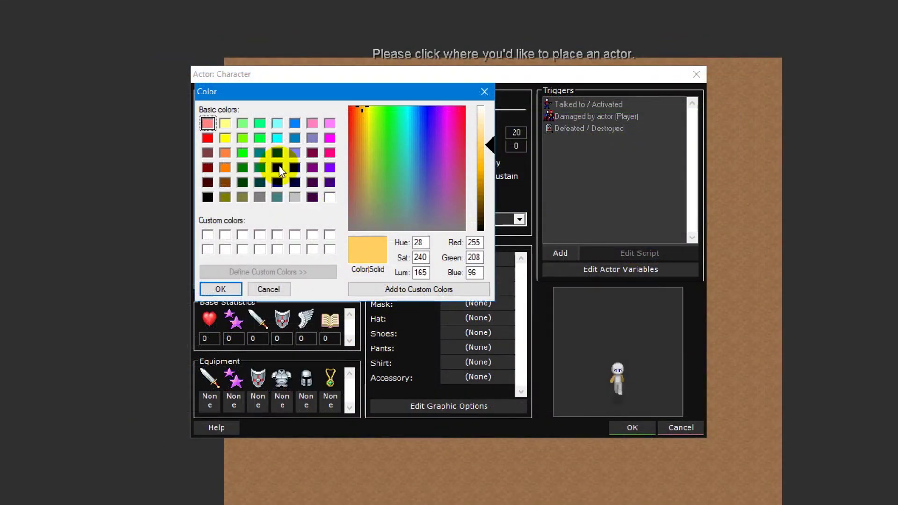
Choose the blue basic colour for the character's body and confirm it
left_click(279, 166)
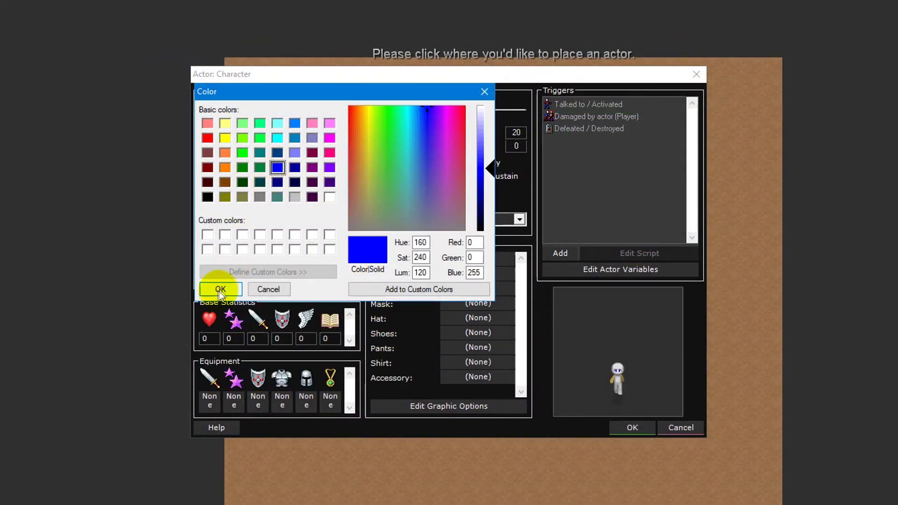
left_click(219, 289)
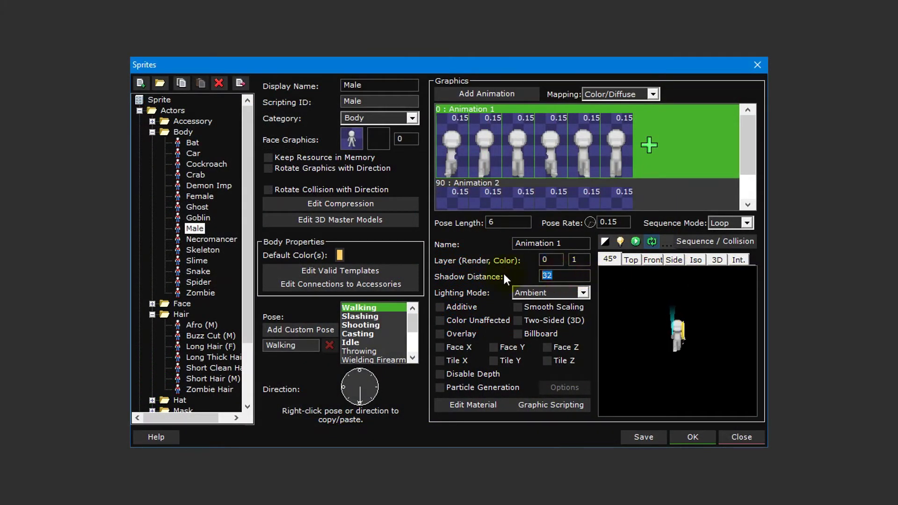
Keep Ambient as Animation 1's lighting mode and tick Smooth Scaling
left_click(583, 293)
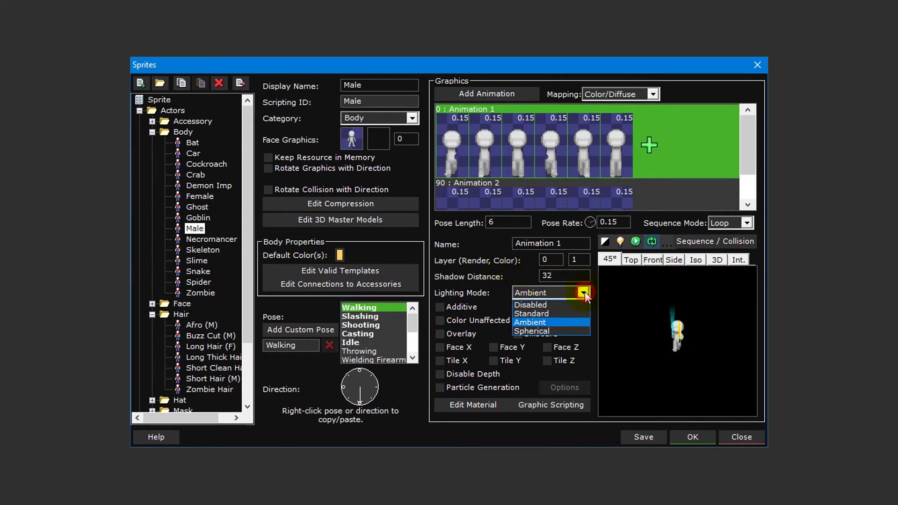
left_click(585, 292)
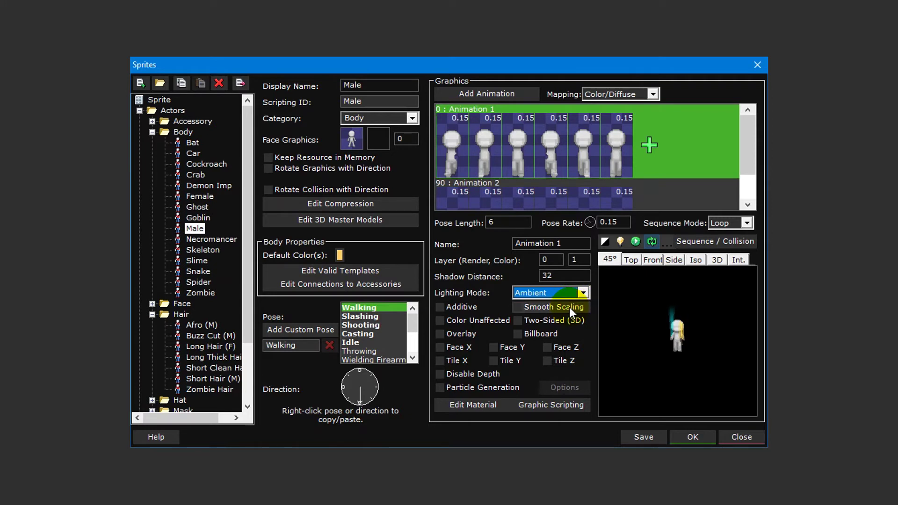
left_click(569, 307)
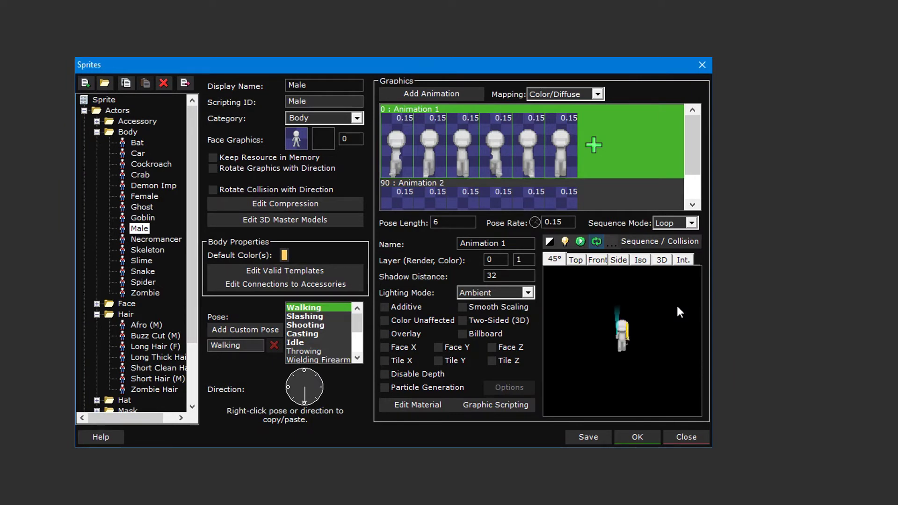
double_click(677, 307)
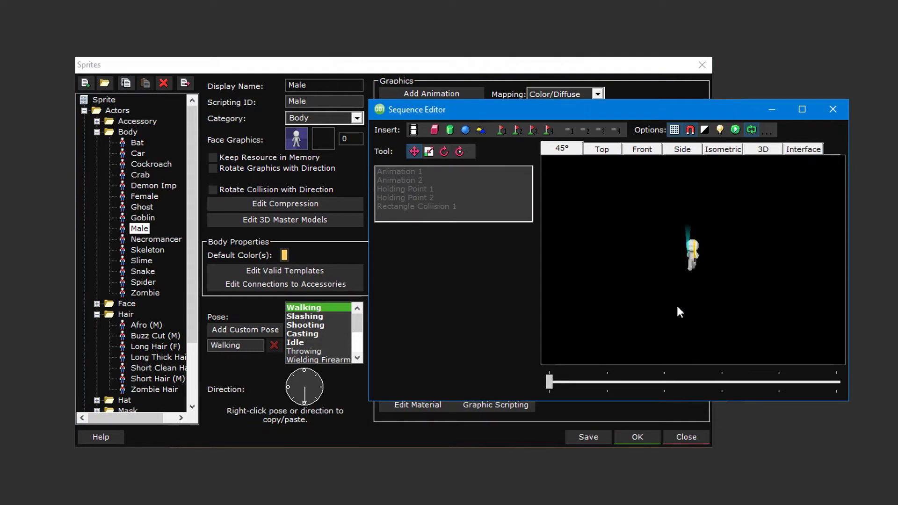
left_click(751, 131)
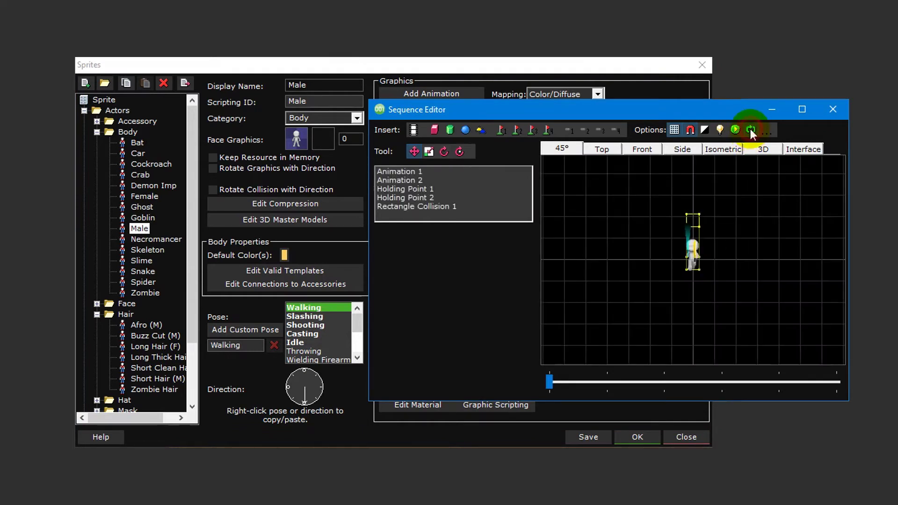
left_click(457, 204)
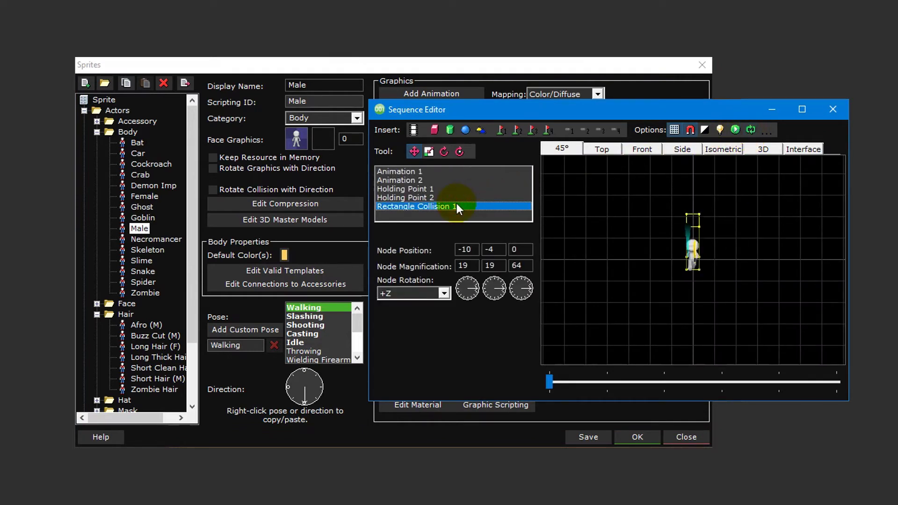
left_click(549, 382)
mouse_move(560, 382)
left_mouse_down()
mouse_move(841, 382)
mouse_move(545, 381)
left_mouse_up()
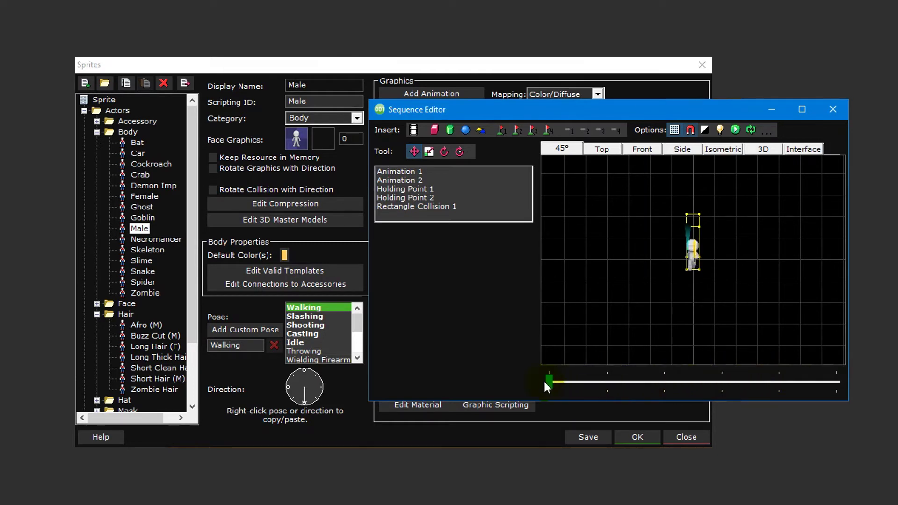
left_click(833, 112)
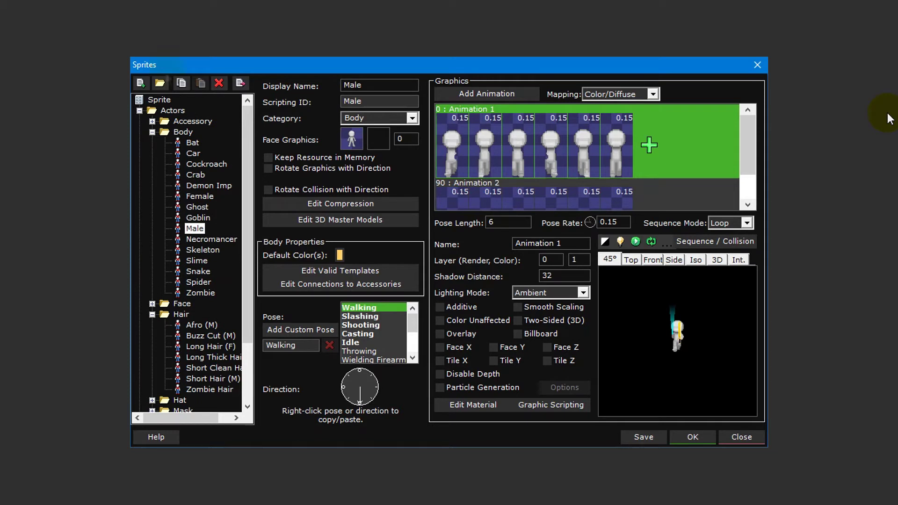
Create a template-less Body sprite named Barrel and add its first animation
left_click(146, 81)
left_click(141, 84)
left_click(463, 120)
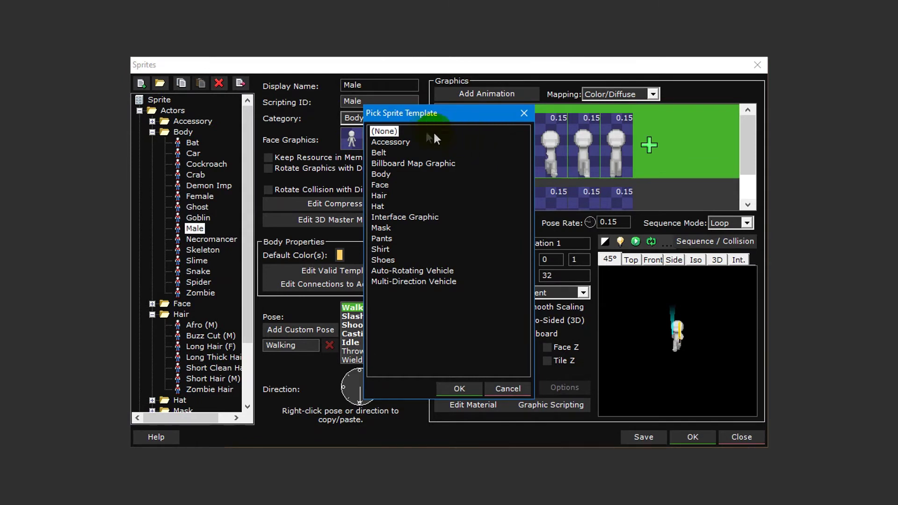
left_click(456, 382)
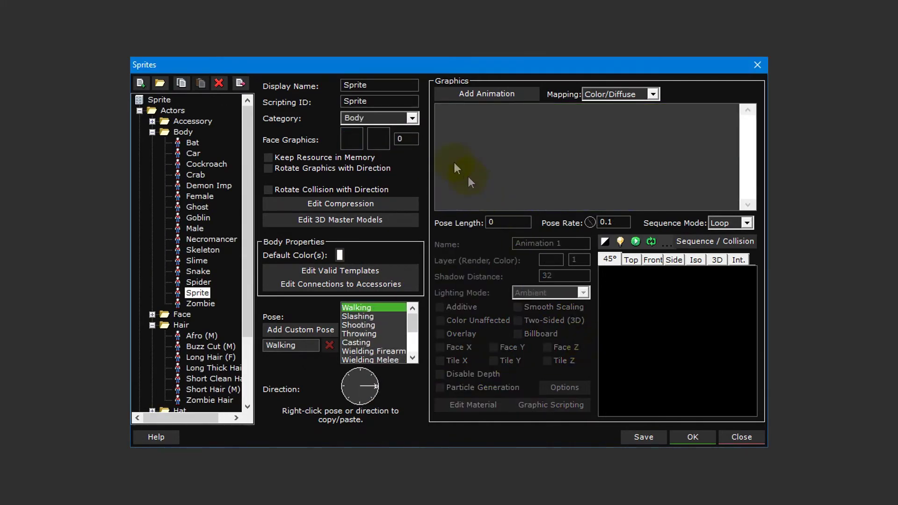
double_click(393, 85)
type("Barrel")
left_click(521, 92)
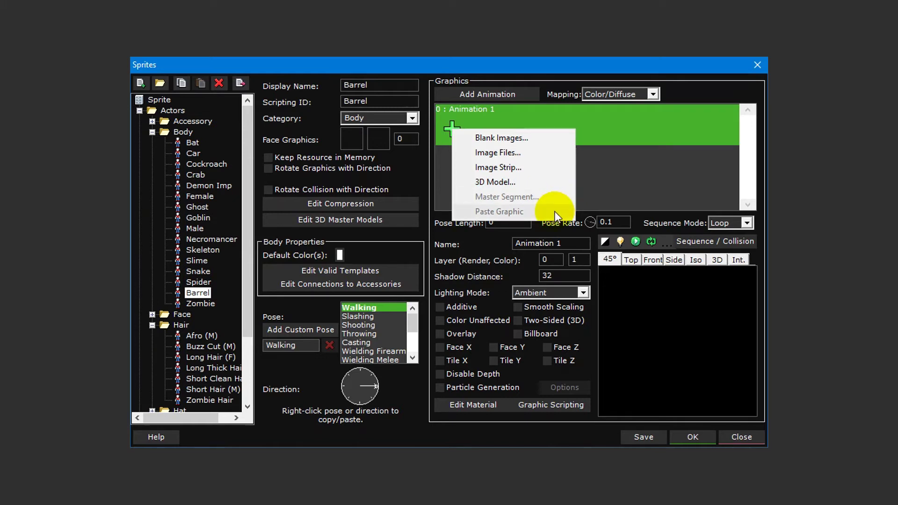
Add a single blank 32×32 frame to Barrel's Animation 1
left_click(554, 141)
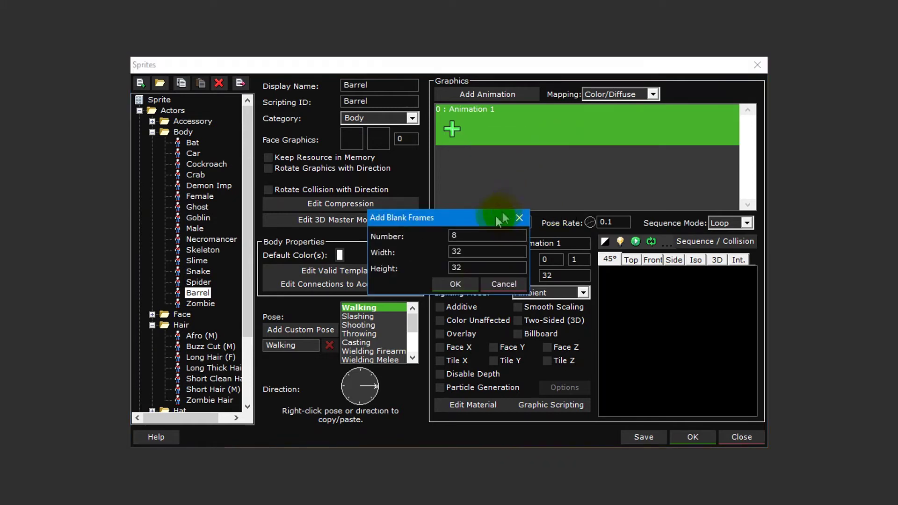
double_click(468, 236)
type("1")
left_click(456, 283)
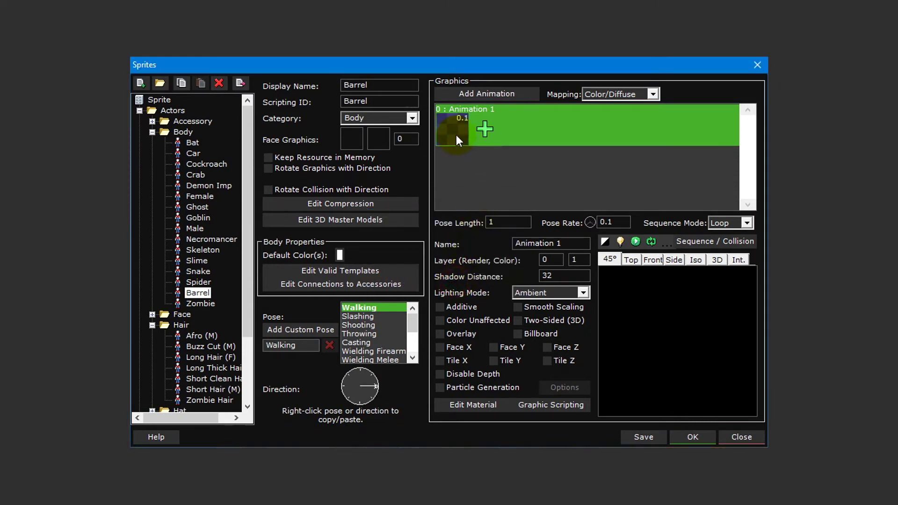
Open the blank frame in the Graphic Editor, close it unchanged, then clear the frame
right_click(457, 135)
left_click(485, 176)
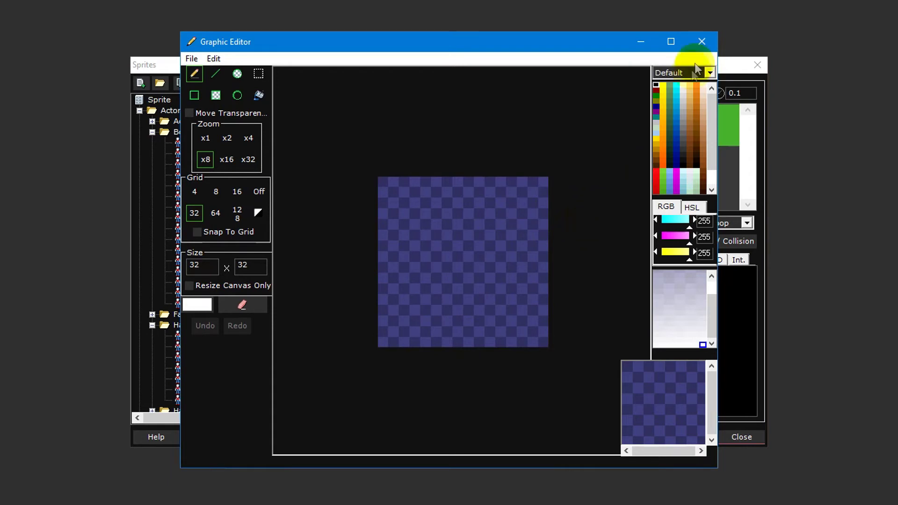
left_click(701, 41)
right_click(475, 139)
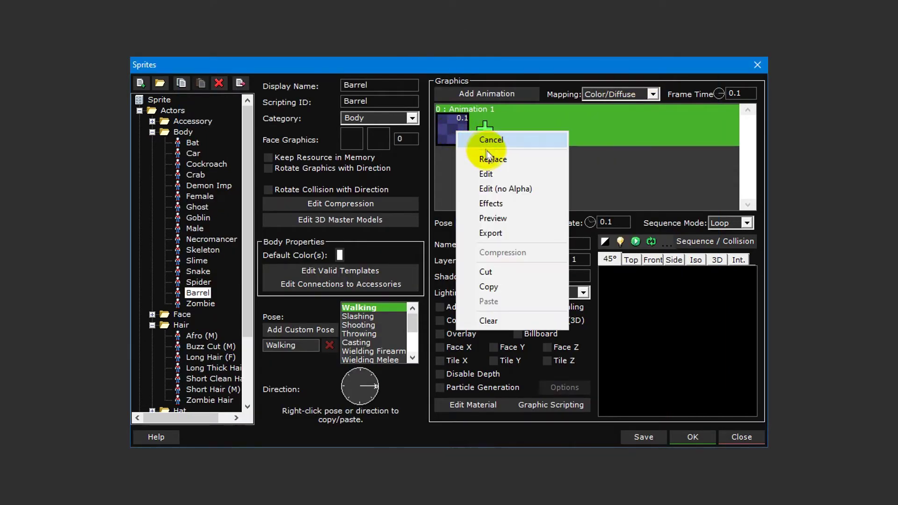
left_click(494, 321)
left_click(473, 305)
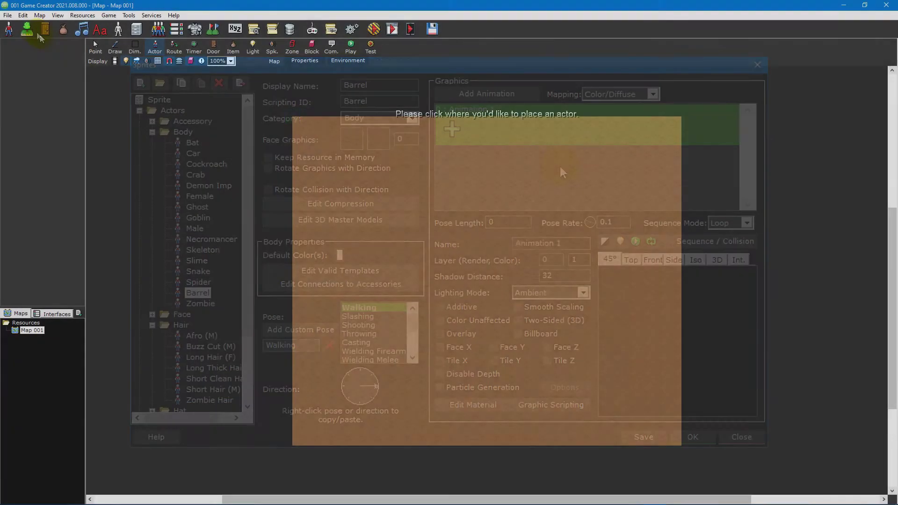
Copy the two barrel tiles from the Containers tile set
left_click(28, 29)
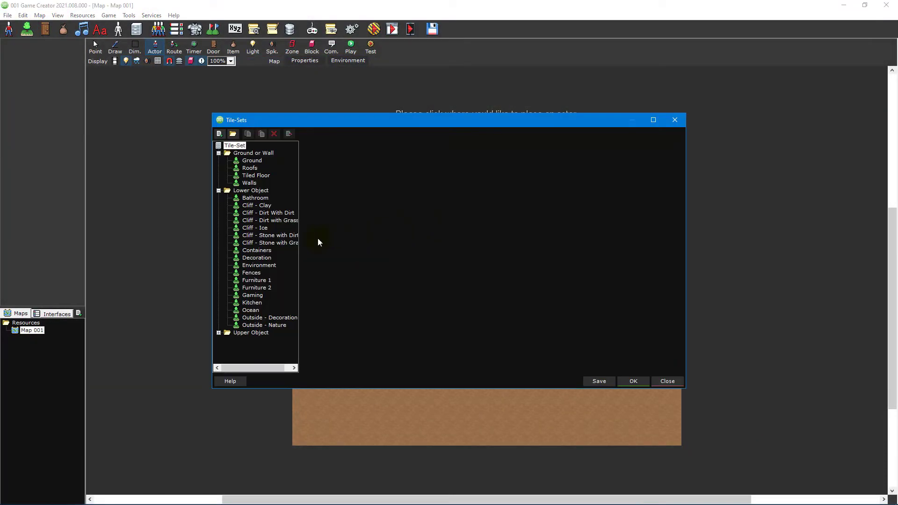
left_click(263, 251)
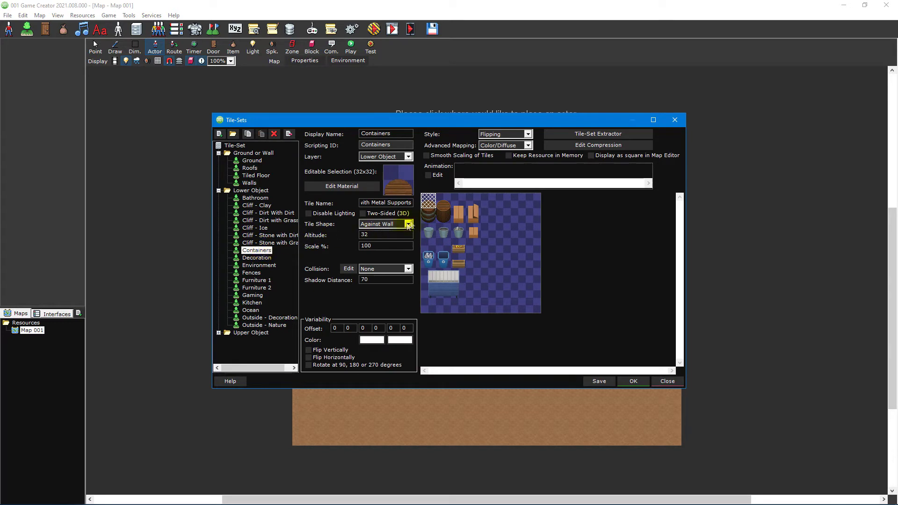
left_click_drag(428, 200, 430, 213)
right_click(430, 213)
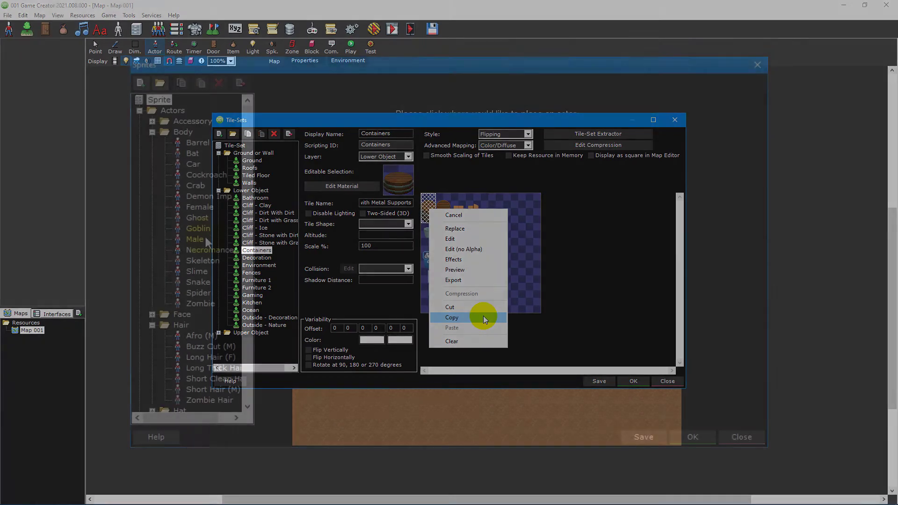
left_click(196, 143)
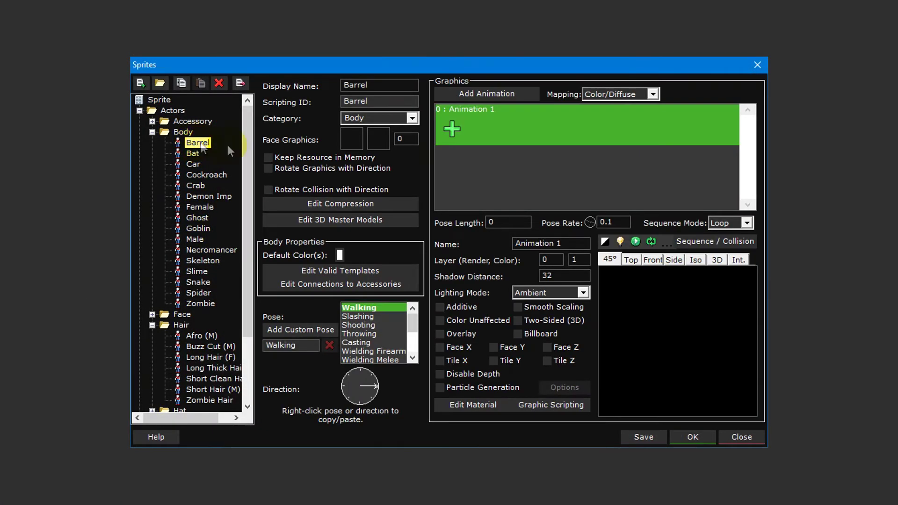
Paste the copied barrel graphic as Animation 1's frame and set Shadow Distance to 0
left_click(451, 127)
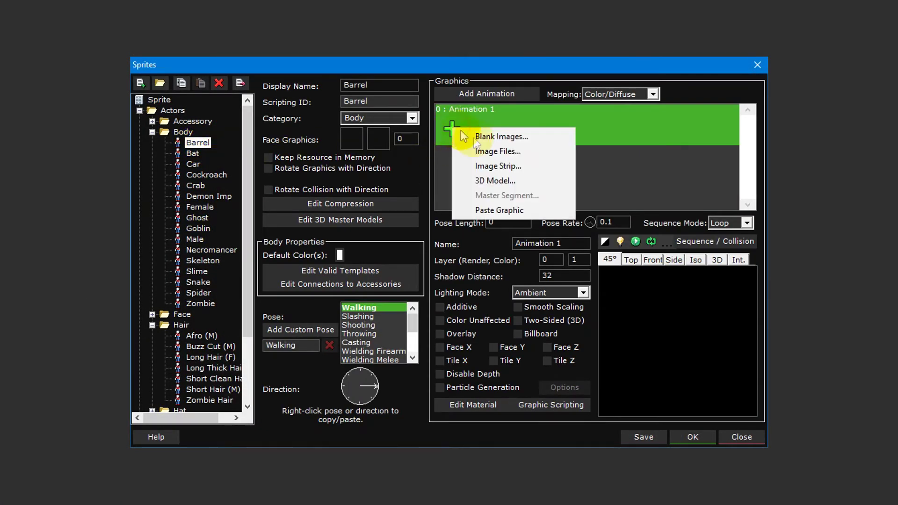
left_click(554, 212)
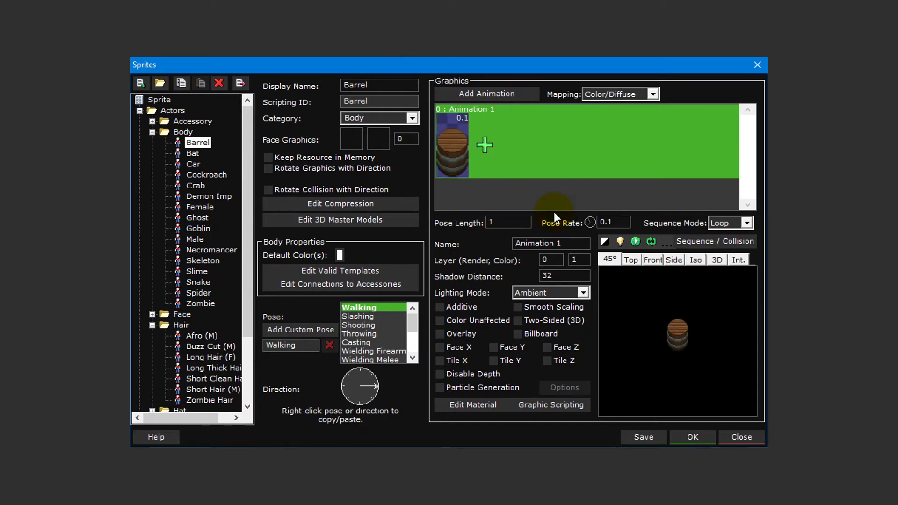
double_click(553, 276)
type("0")
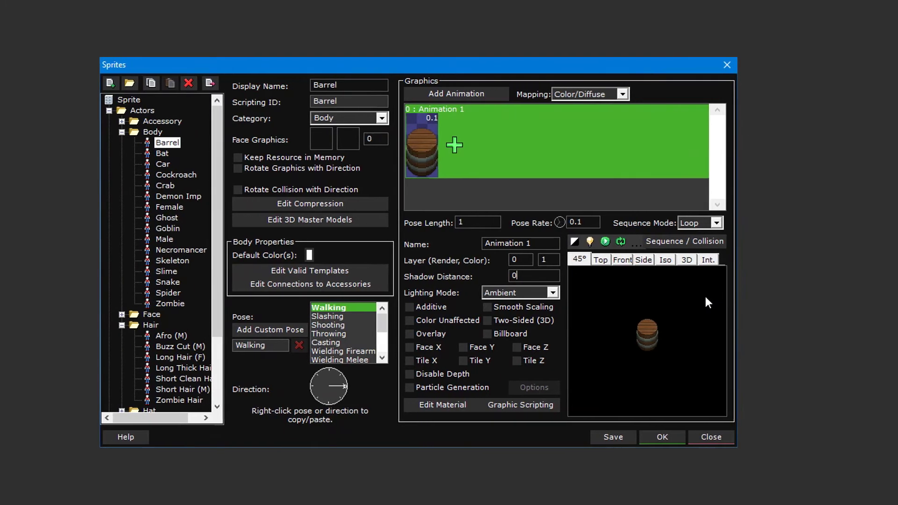
Open Barrel's Sequence Editor and show the Animation 1 node settings with +Y rotation
double_click(721, 302)
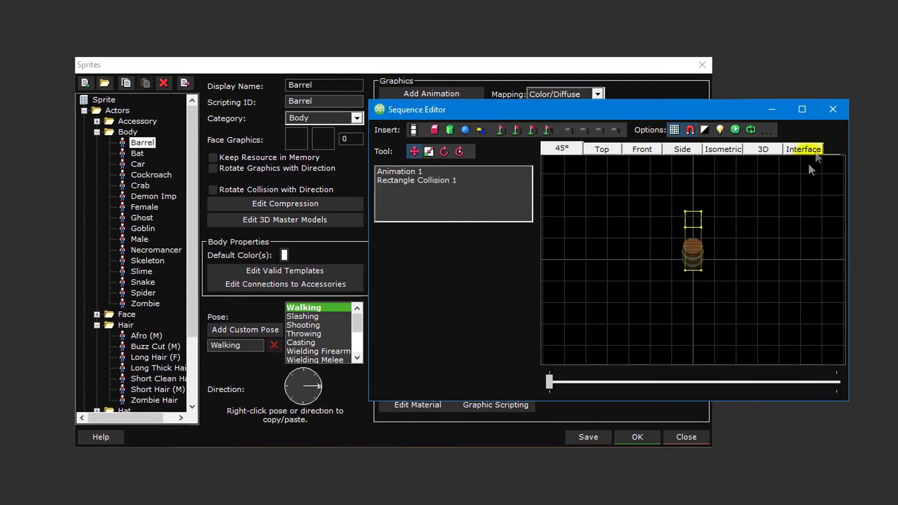
left_click(836, 111)
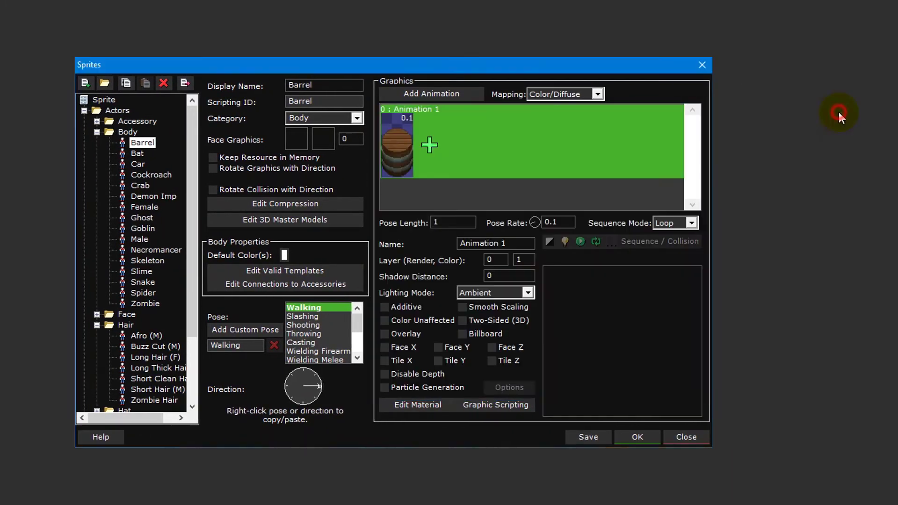
left_click(670, 242)
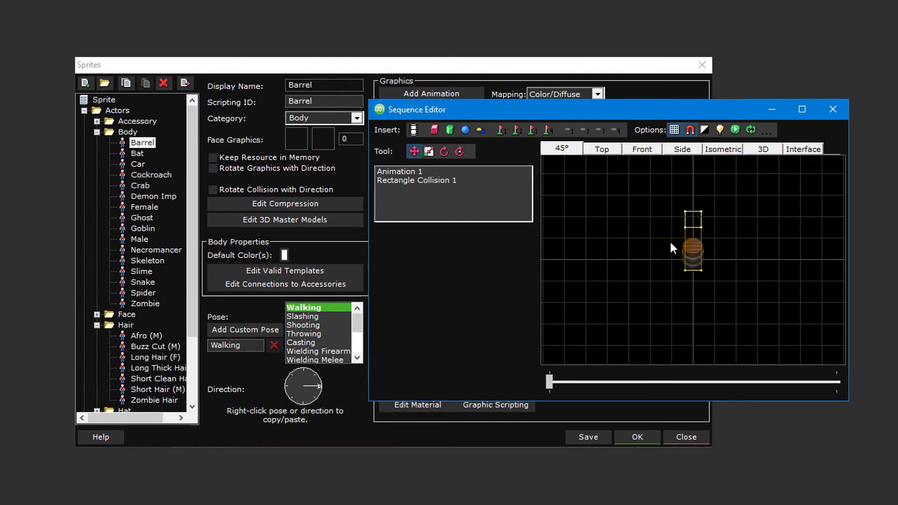
left_click(419, 172)
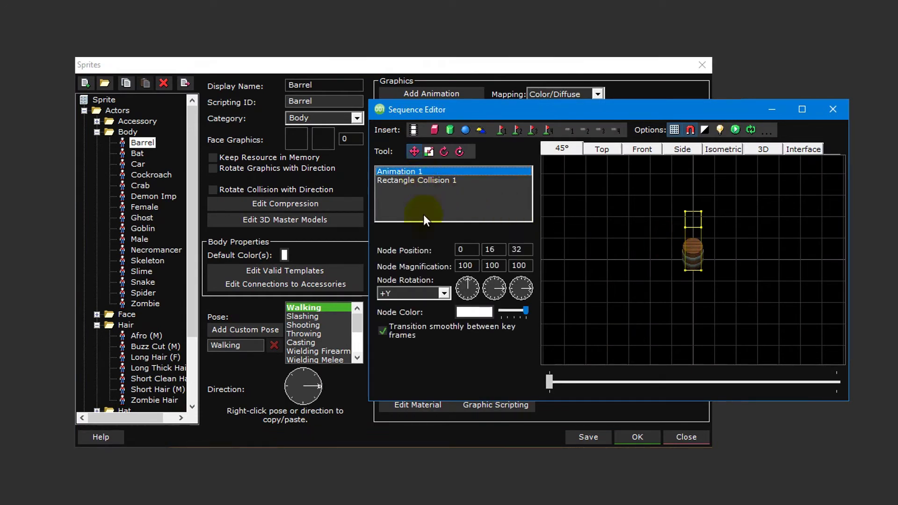
left_click(442, 292)
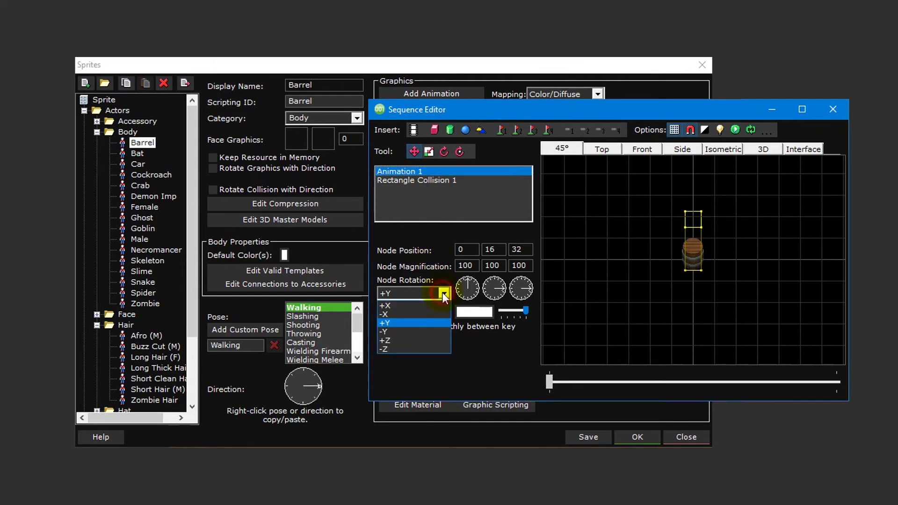
left_click(415, 322)
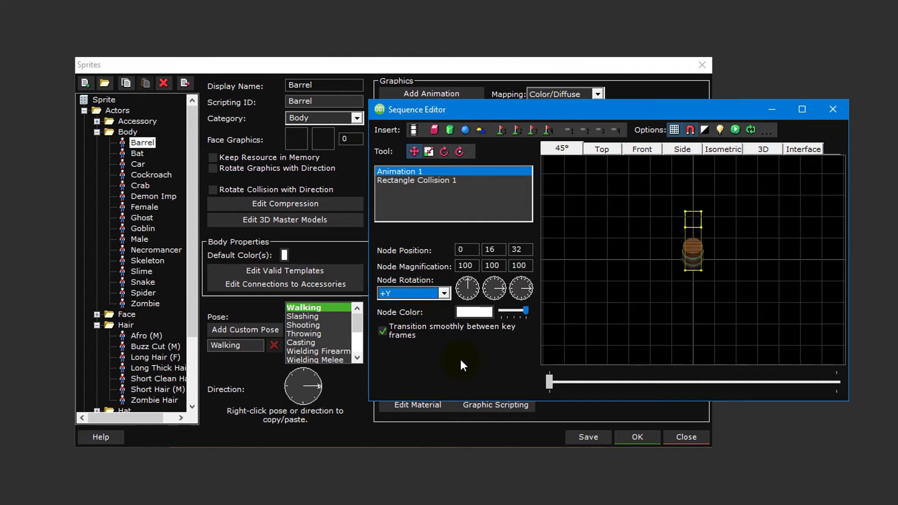
Try the +Z rotation axis while checking the Top, Front and 45° views
left_click(608, 150)
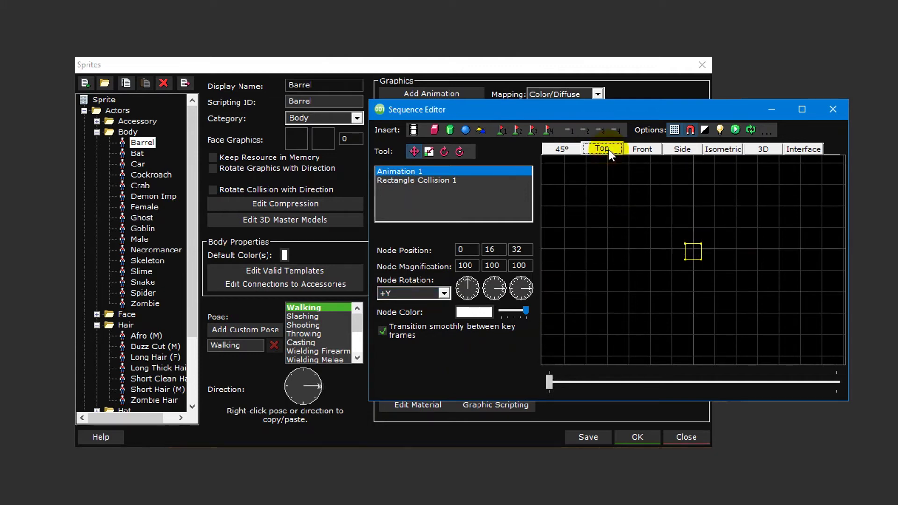
left_click(433, 294)
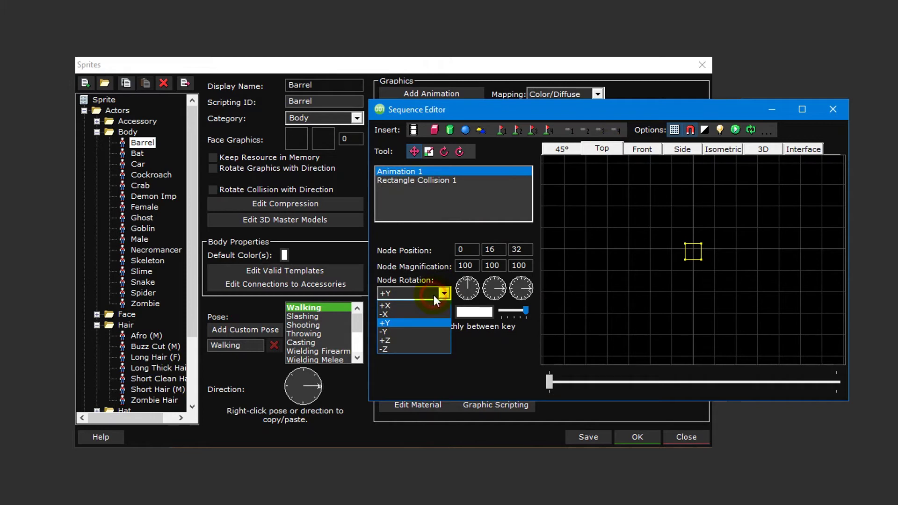
left_click(400, 341)
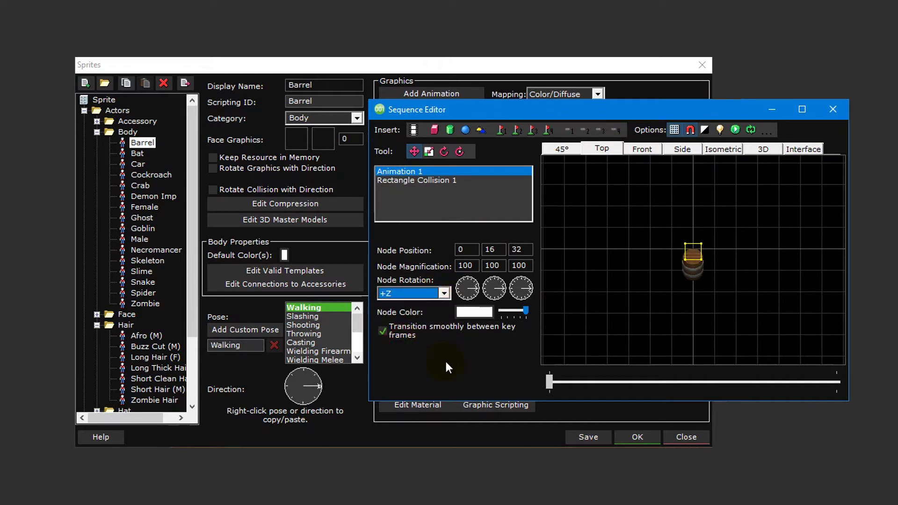
left_click(643, 149)
left_click(569, 153)
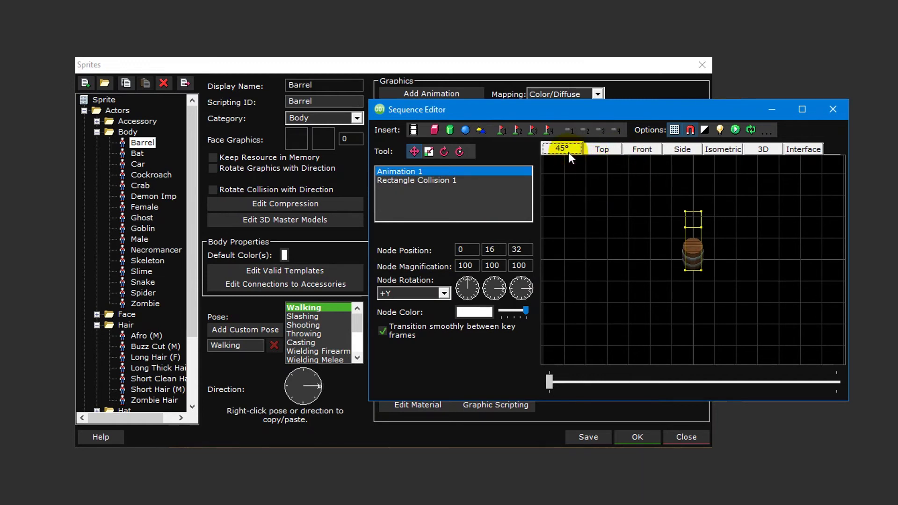
Check the Animation 1 node's position (0, 16, 32) in the Front view, then return to 45°
double_click(522, 248)
left_click(641, 151)
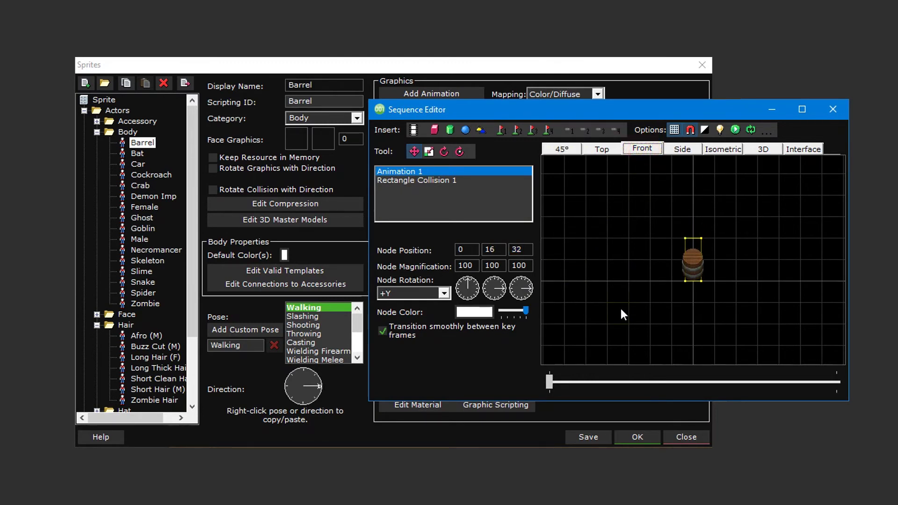
scroll(693, 301, "up", 5)
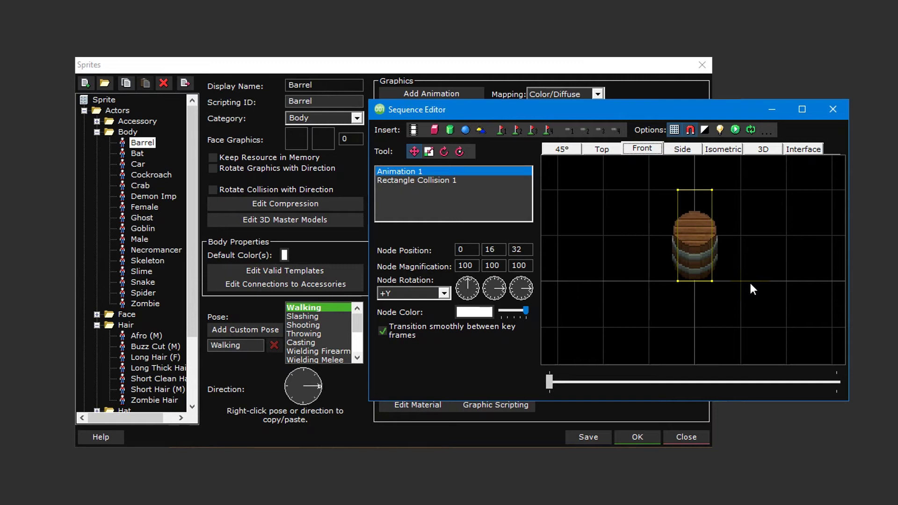
key("1")
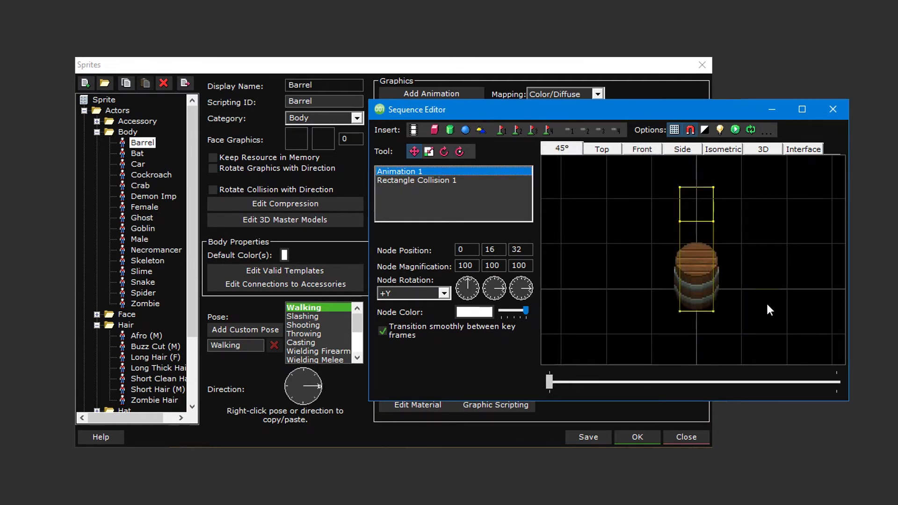
Drag Rectangle Collision 1's corners around the barrel base and bring up its position and size values
left_click(679, 312)
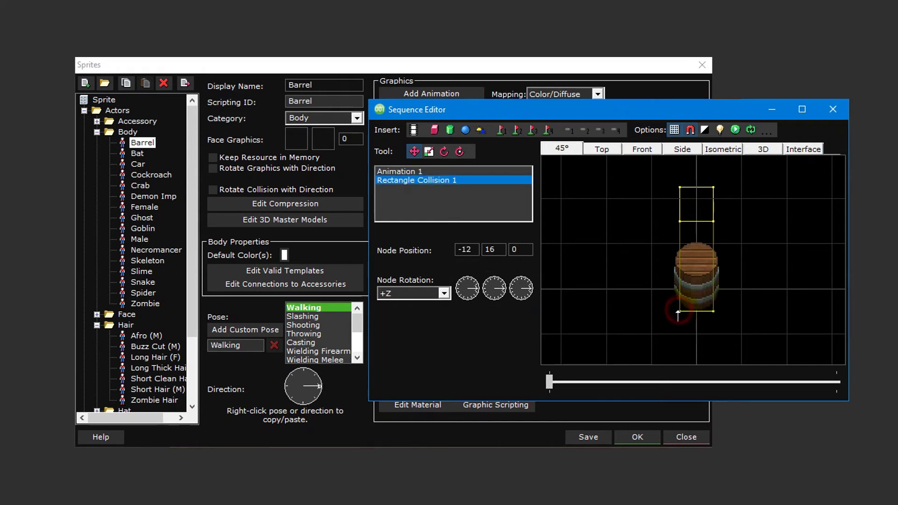
left_click_drag(678, 311, 716, 312)
left_click(710, 311)
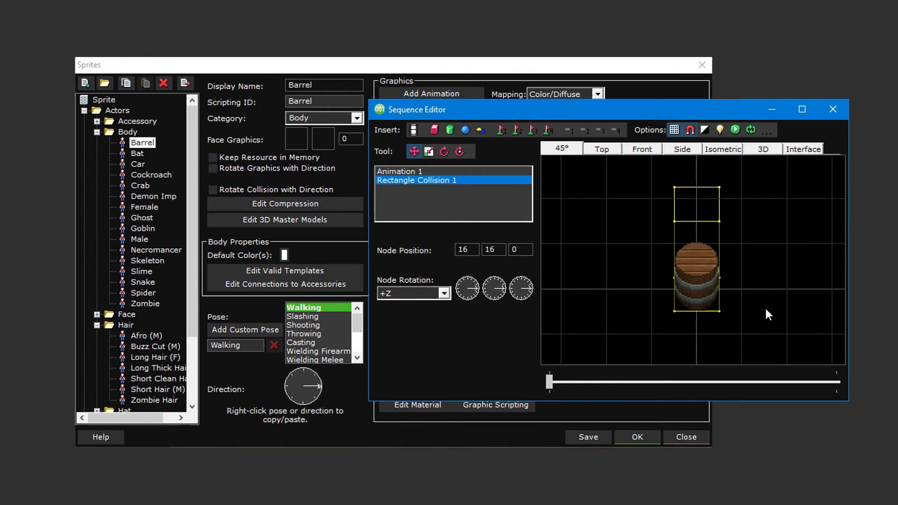
mouse_move(766, 310)
middle_mouse_down()
mouse_move(762, 275)
mouse_move(717, 281)
mouse_move(742, 305)
mouse_move(767, 303)
mouse_move(697, 276)
mouse_move(772, 323)
middle_mouse_up()
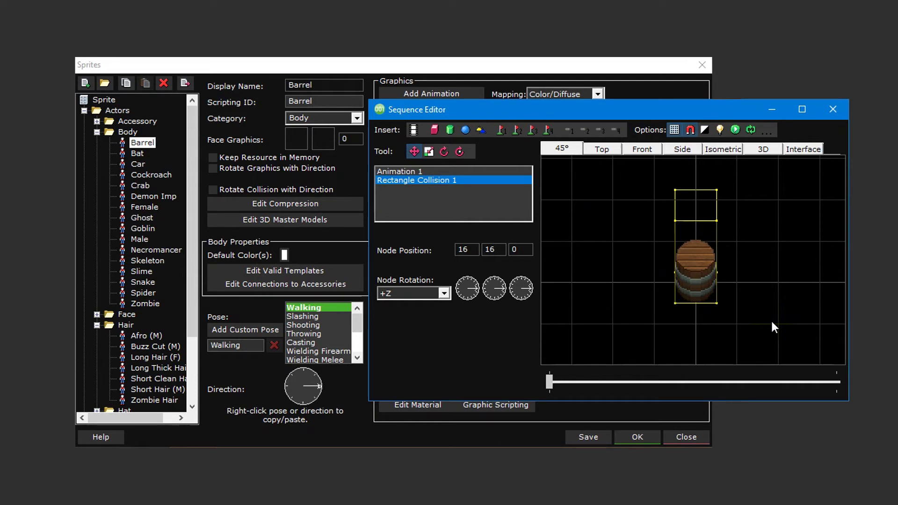
left_click(518, 218)
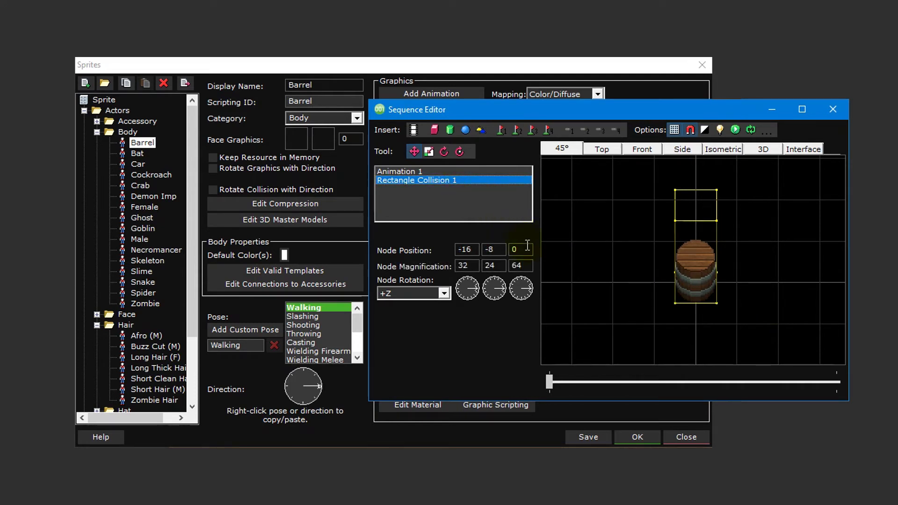
left_click(517, 264)
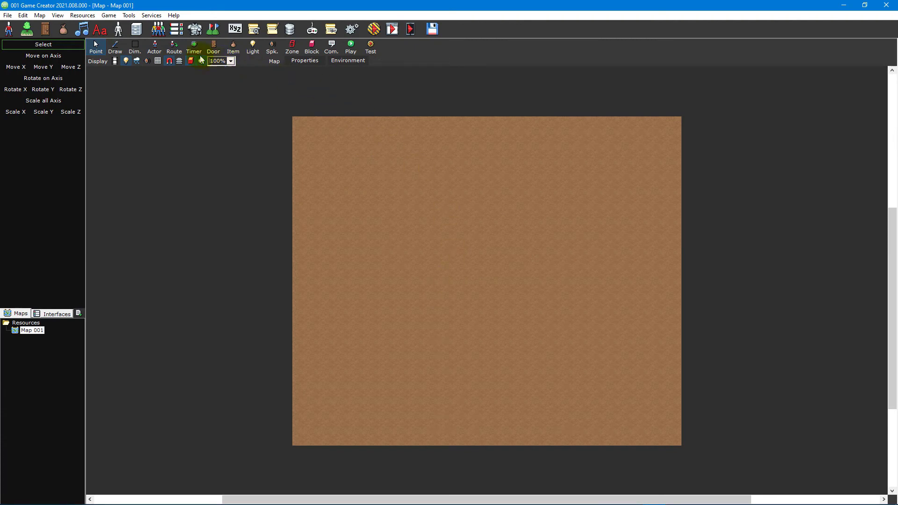
Place a Dynamic Object actor at the map centre with Body set to Body > Barrel
left_click(155, 47)
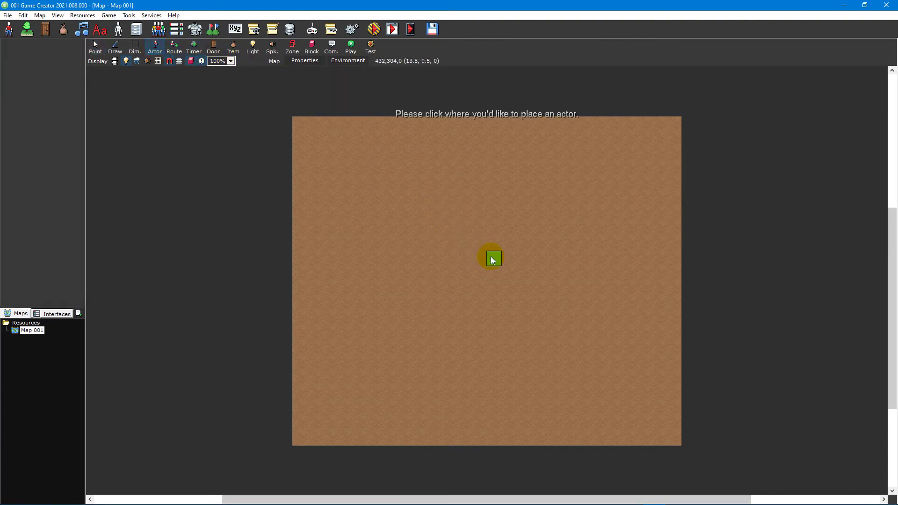
left_click(490, 257)
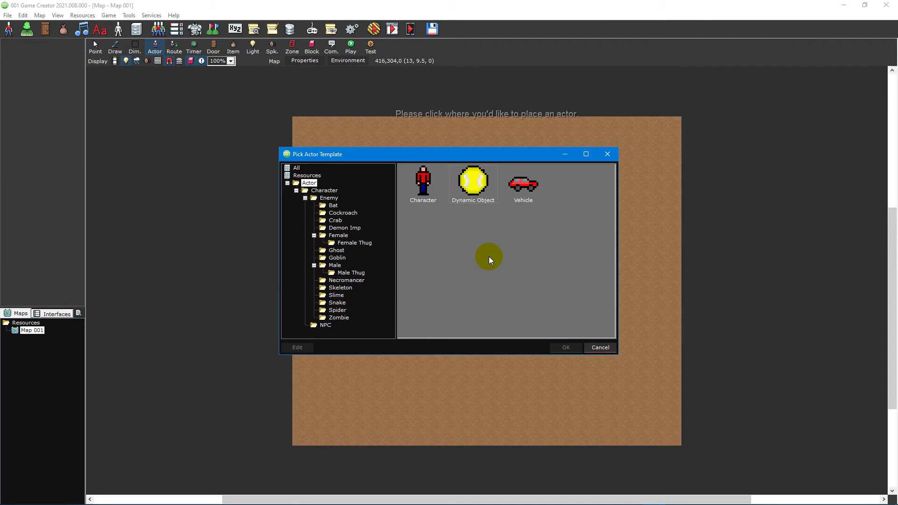
double_click(471, 200)
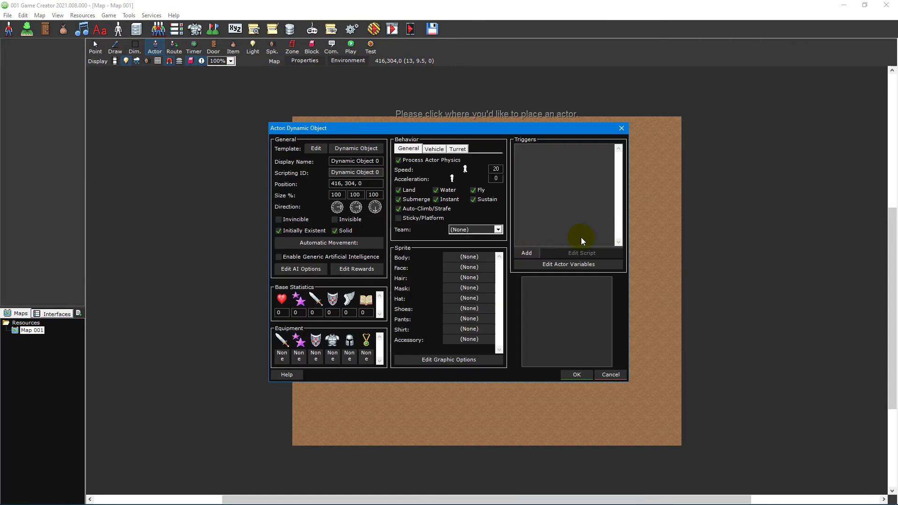
left_click(478, 256)
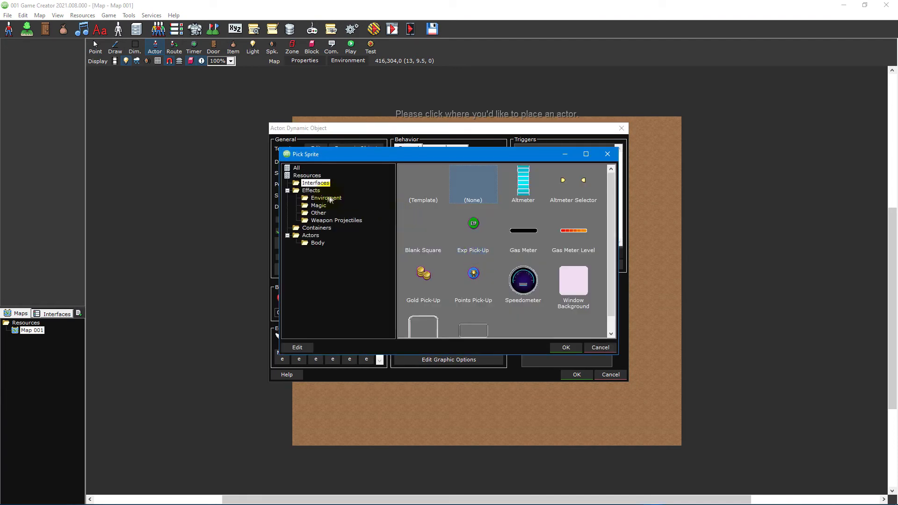
left_click(318, 242)
left_click(522, 192)
double_click(521, 192)
Confirm the Actor dialog to place the barrel actor
left_click(575, 373)
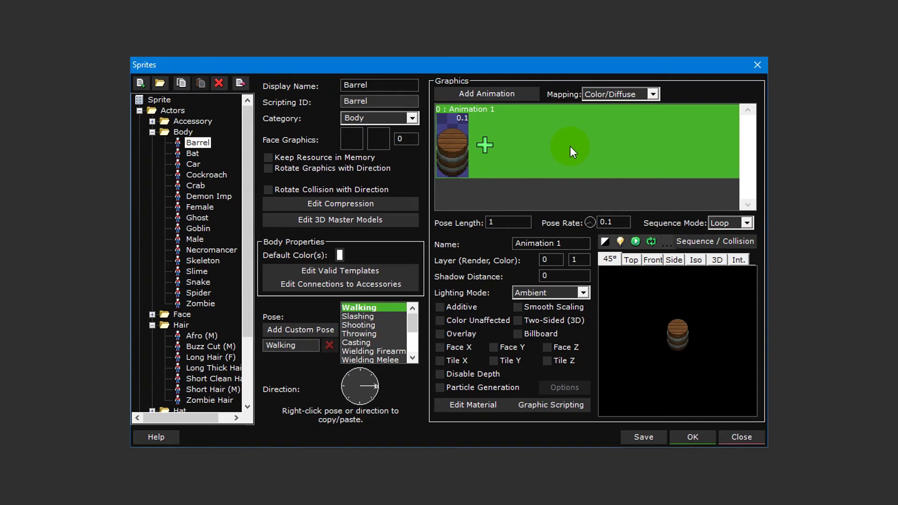
Copy the barrel animation and paste a duplicate into the animation list
right_click(570, 147)
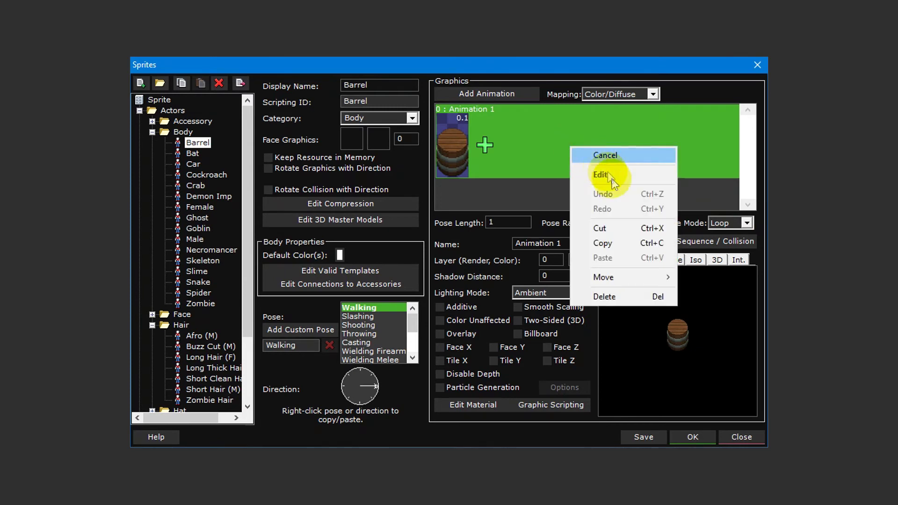
left_click(630, 243)
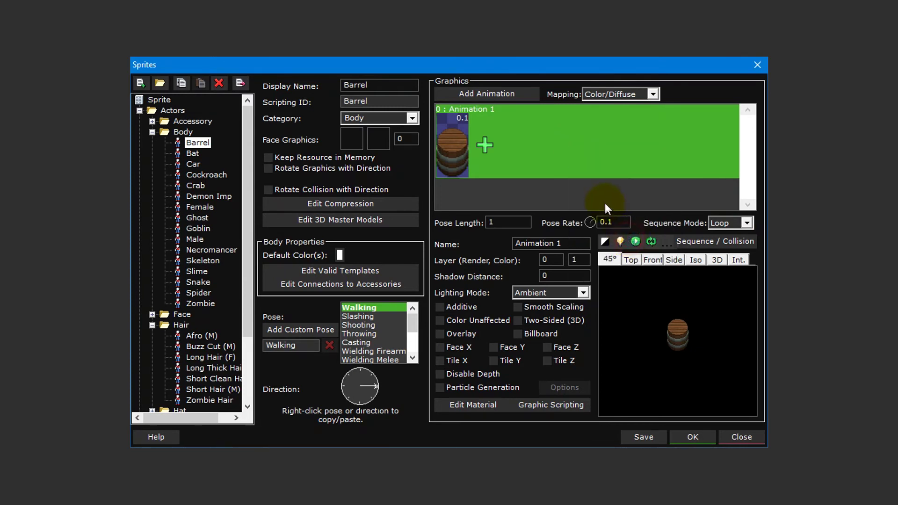
right_click(600, 190)
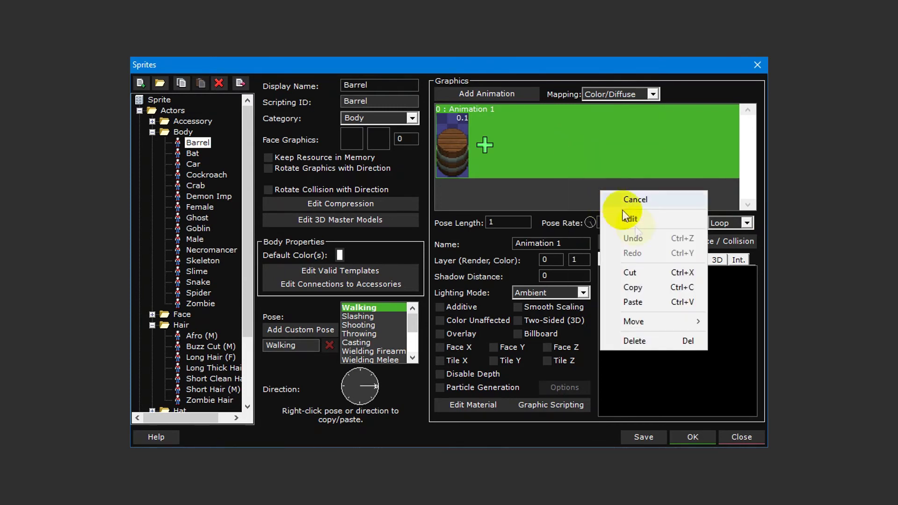
left_click(665, 303)
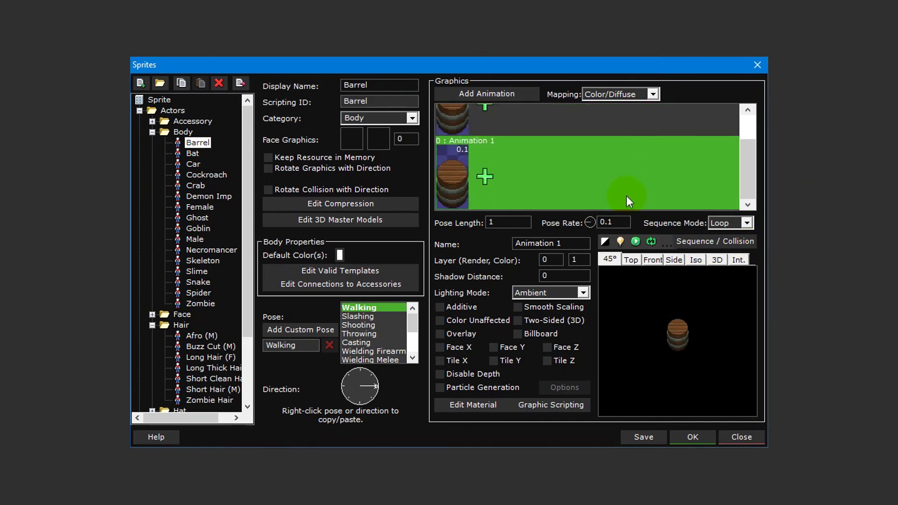
Rename the first animation 'Barrel' and the duplicate 'Lid'
scroll(627, 195, "up", 2)
left_click(588, 139)
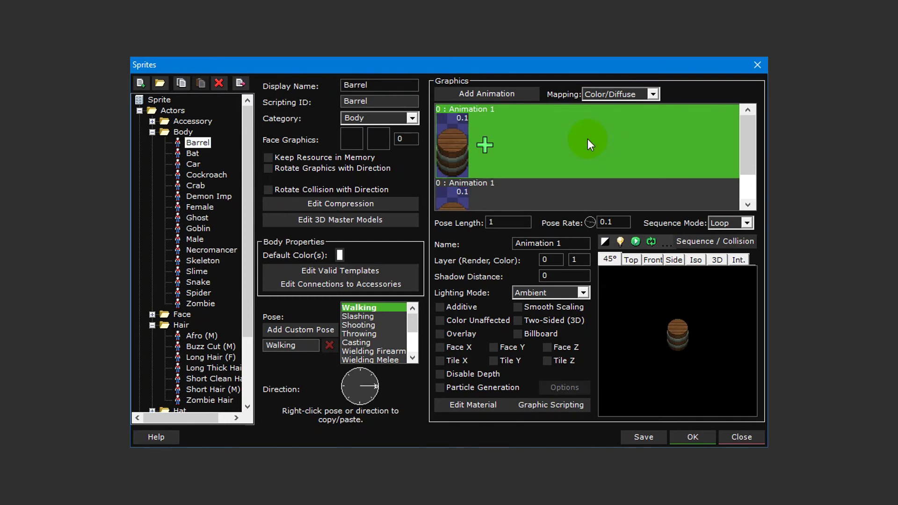
left_click_drag(577, 242, 492, 243)
type("Barrel")
left_click(626, 186)
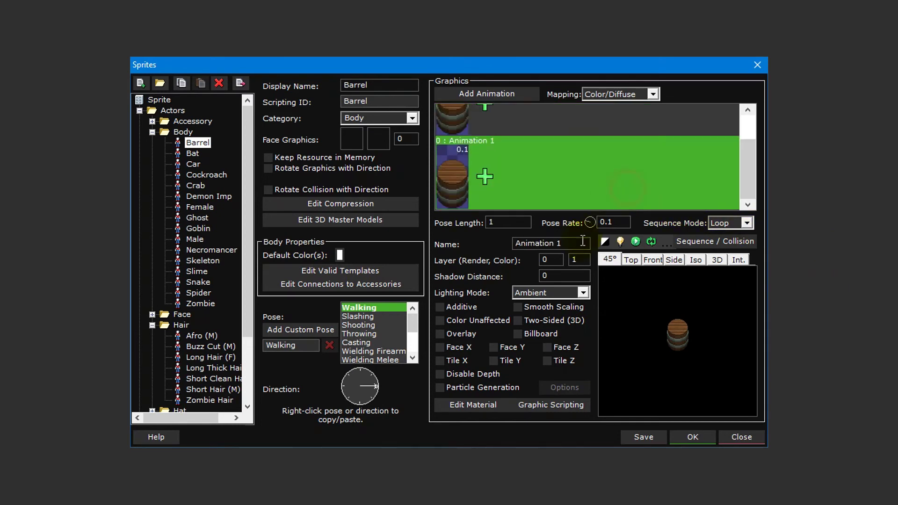
left_click_drag(581, 242, 499, 248)
type("Lid")
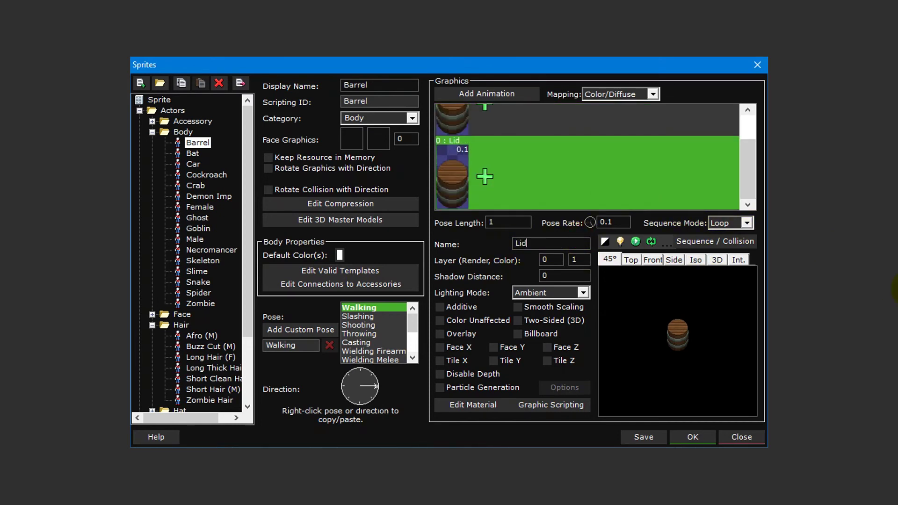
Erase the barrel body from the Lid frame with the eraser, keeping the round top, and save
right_click(447, 180)
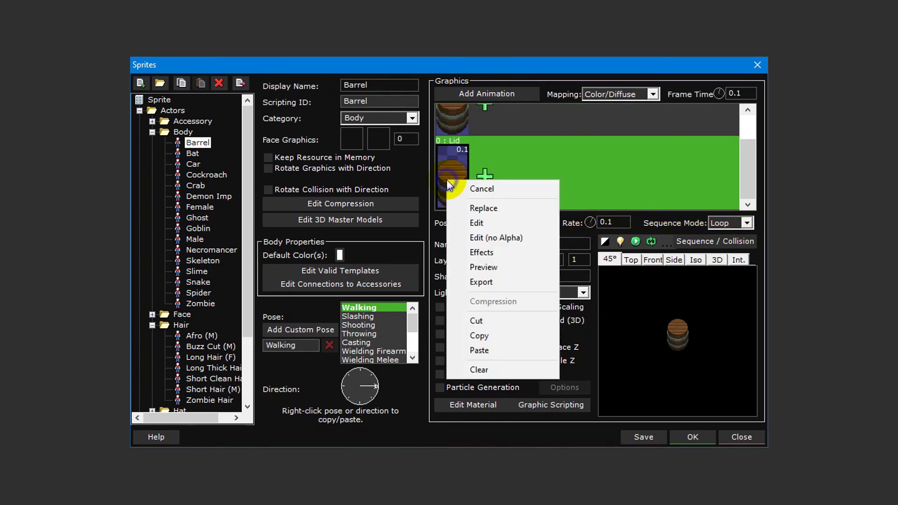
left_click(500, 220)
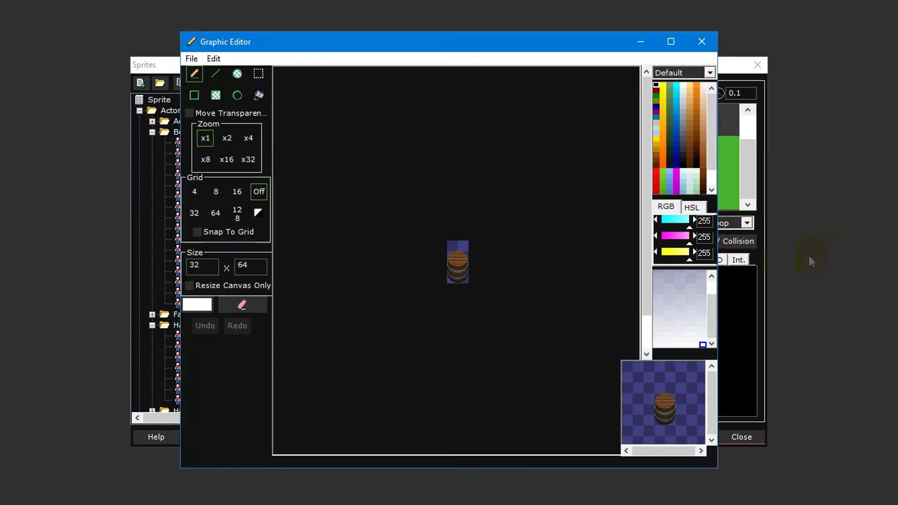
left_click(251, 306)
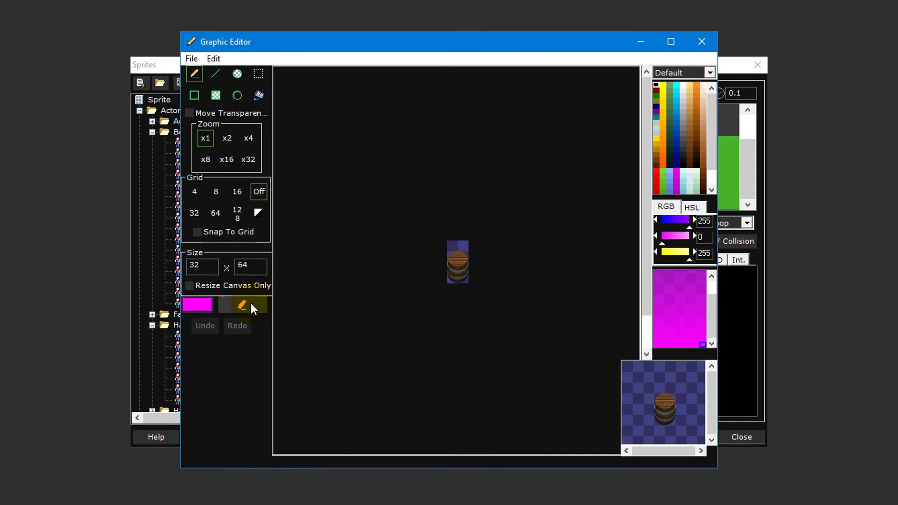
scroll(408, 316, "up", 3)
mouse_move(377, 261)
left_mouse_down()
mouse_move(412, 297)
mouse_move(450, 313)
mouse_move(440, 309)
mouse_move(477, 313)
mouse_move(519, 283)
left_mouse_up()
left_click(493, 382)
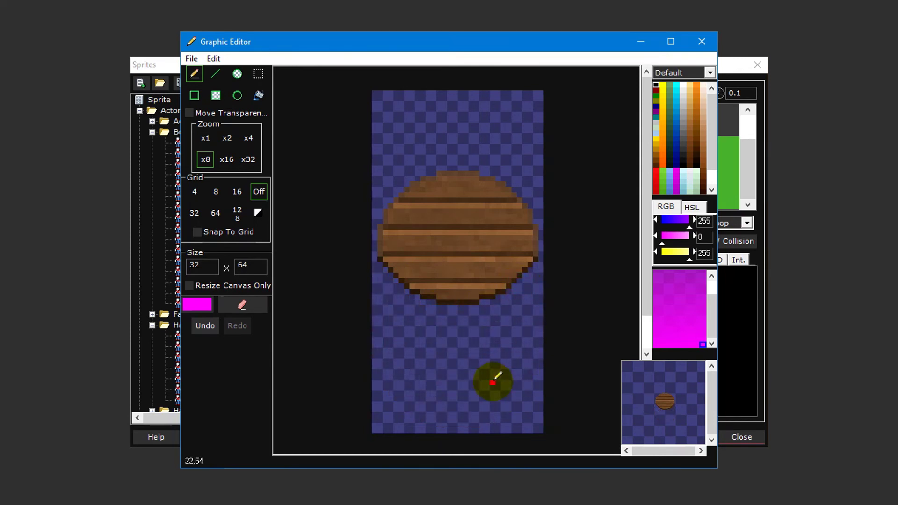
left_click(698, 44)
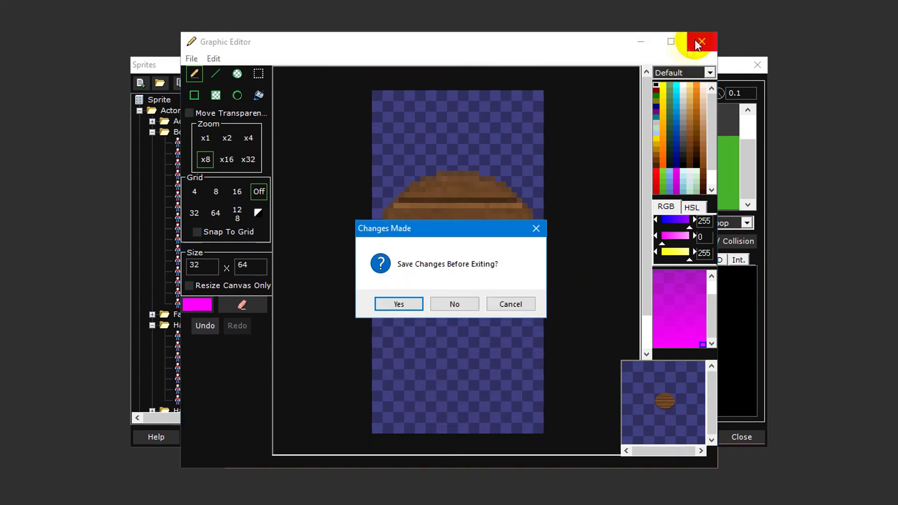
left_click(405, 306)
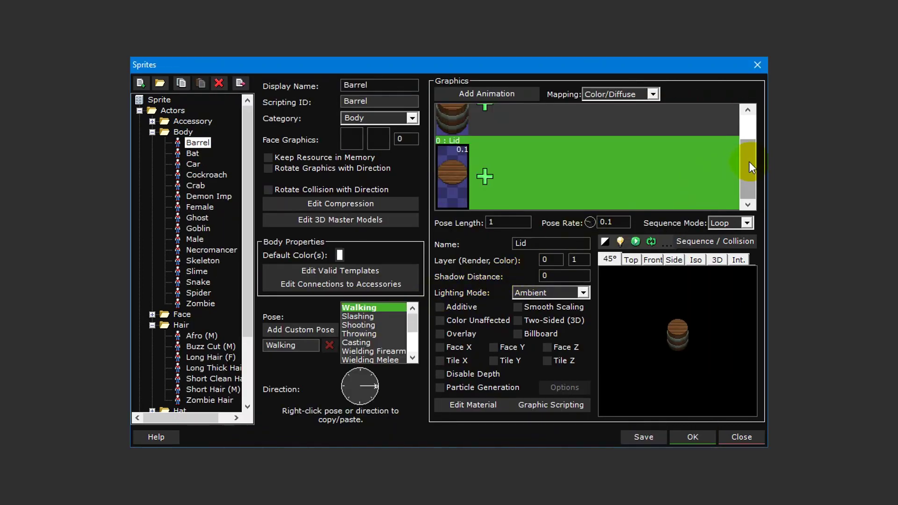
Open the Barrel layer's image in the Graphic Editor for pixel editing
left_click_drag(749, 161, 753, 127)
right_click(454, 156)
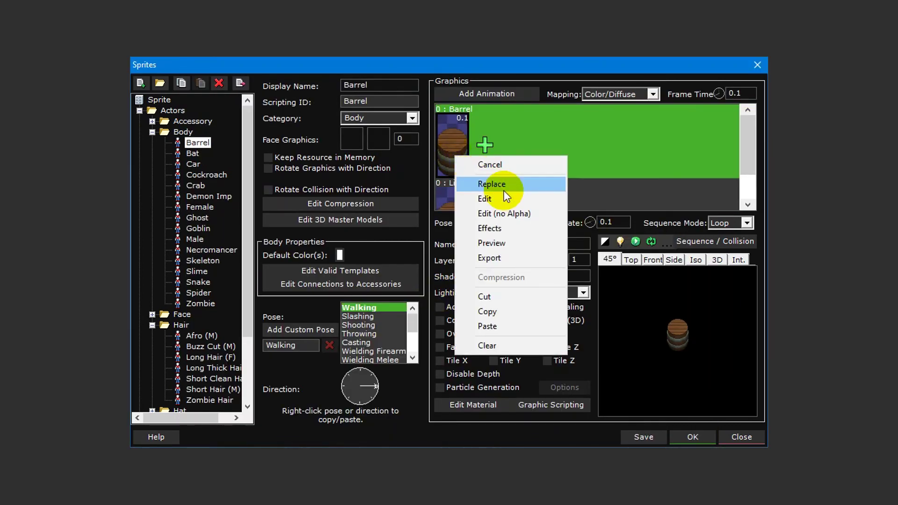
left_click(520, 197)
scroll(509, 232, "up", 3)
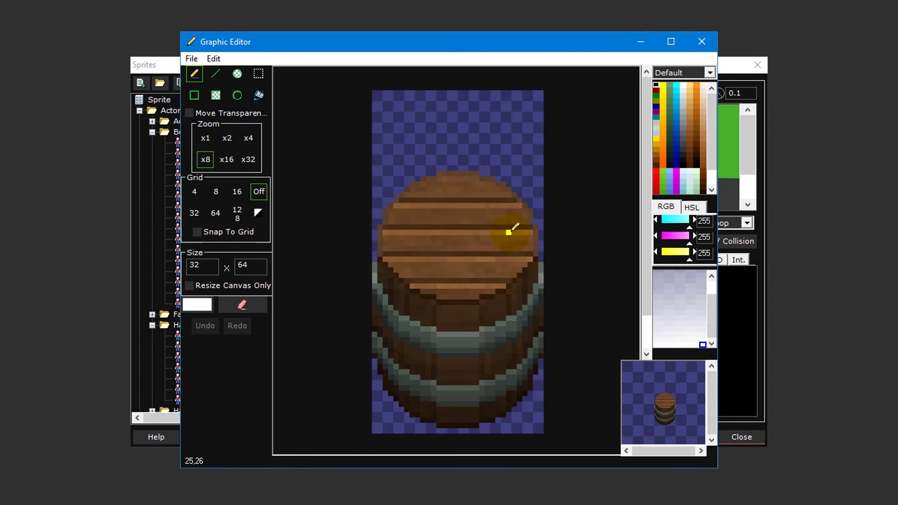
Fill the barrel's open top with solid black and save the edited graphic
left_click(197, 305)
left_click(197, 179)
left_click(211, 272)
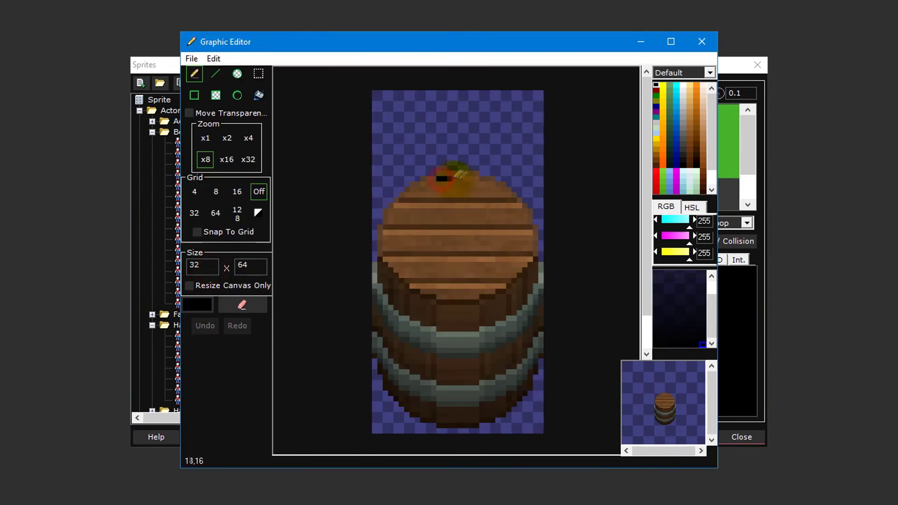
mouse_move(478, 178)
left_mouse_down()
mouse_move(439, 178)
mouse_move(409, 194)
left_mouse_up()
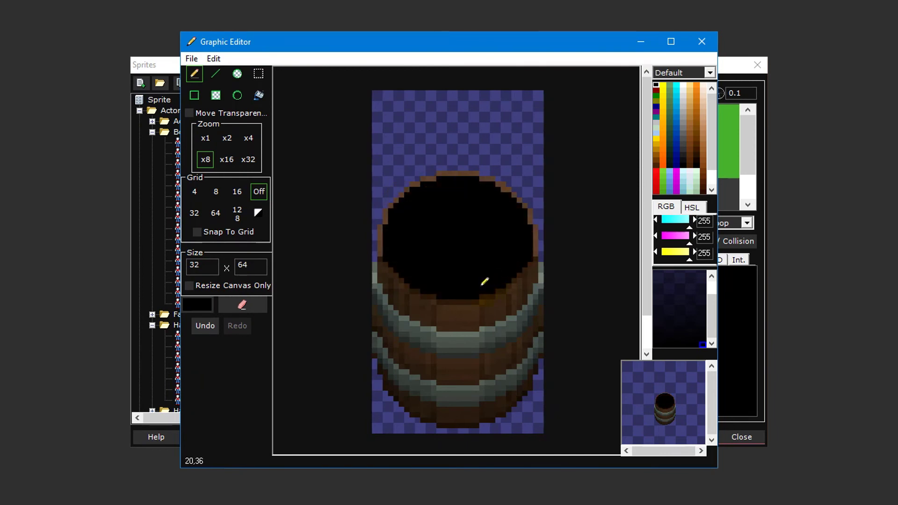
left_click(694, 110)
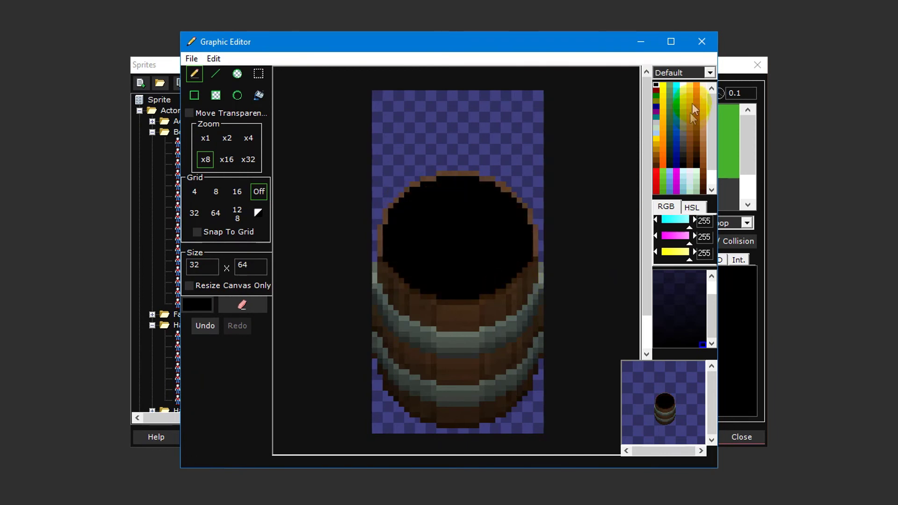
left_click(701, 43)
left_click(406, 304)
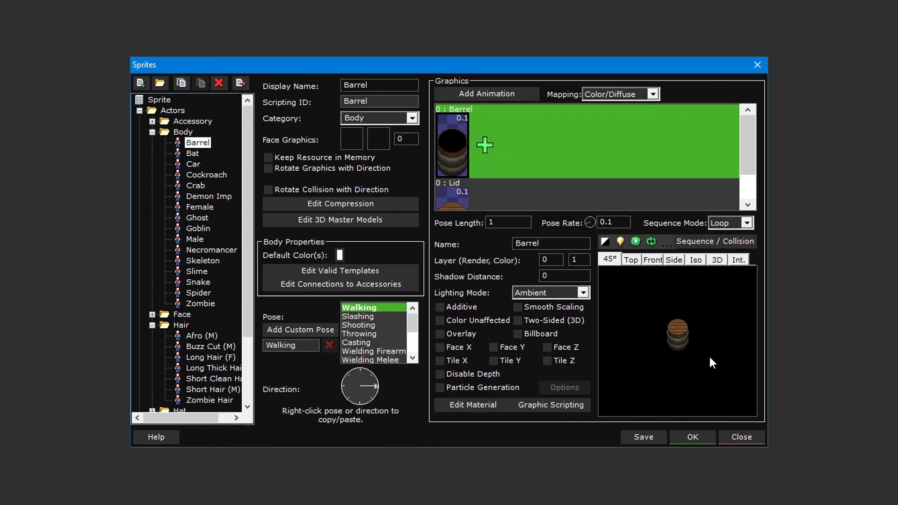
Review the Lid layer's settings, then return to the Barrel layer's settings
left_click(697, 230)
left_click(677, 191)
left_click(686, 117)
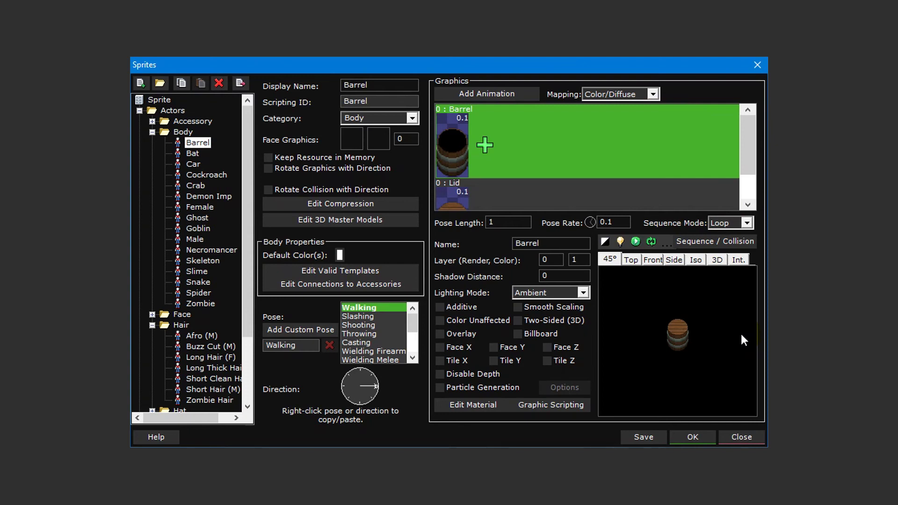
Set the pose rate to 0.25 and pose length to 2, accepting the sequence-length warning
left_click(614, 222)
key("BackSpace")
type("25")
left_click(504, 219)
left_click(582, 241)
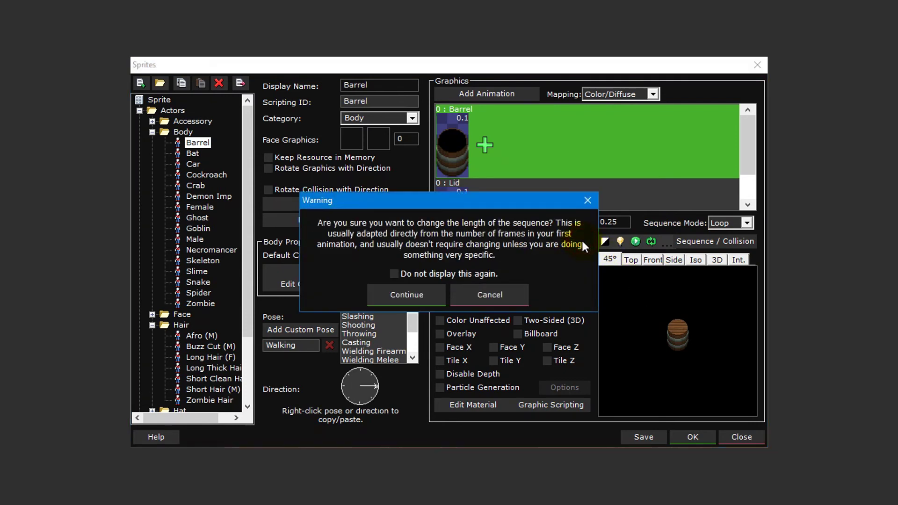
left_click(442, 296)
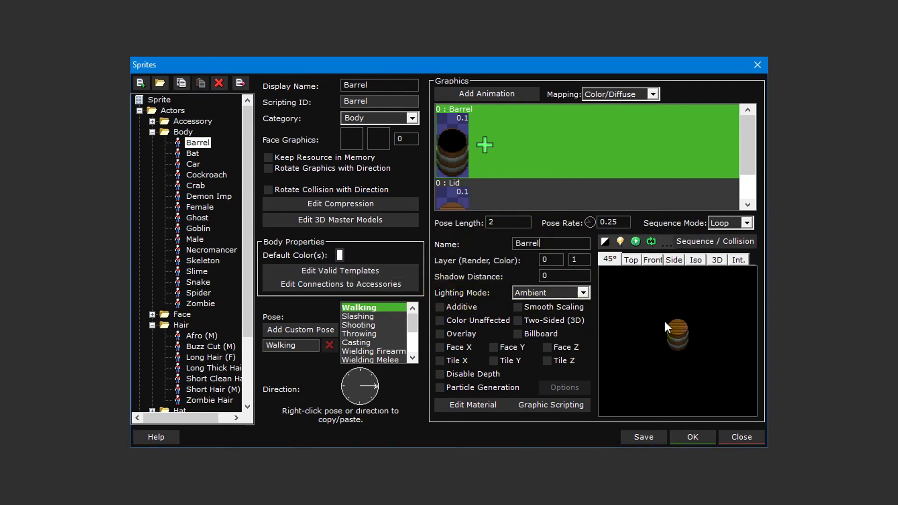
left_click(740, 223)
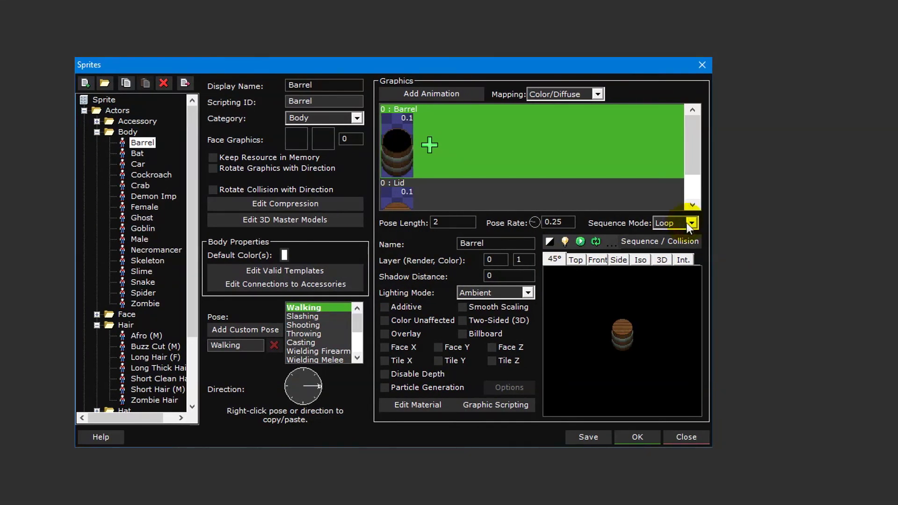
Make the sequence play Once and set the Lid node's rotation axis to +Z
left_click(680, 240)
left_click(681, 241)
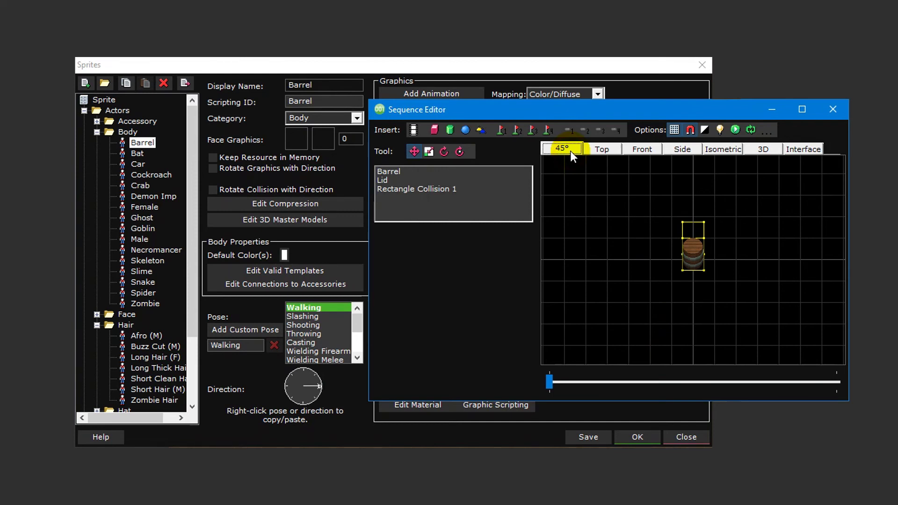
left_click(416, 180)
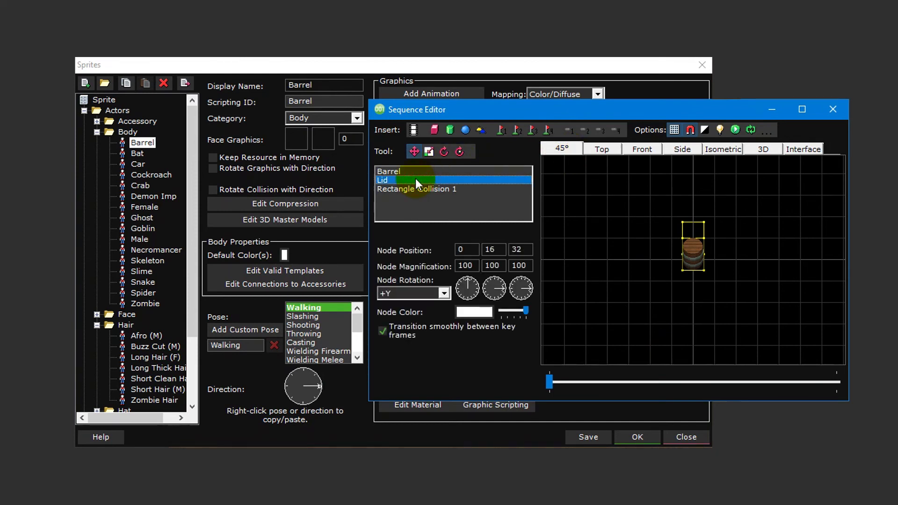
left_click(429, 294)
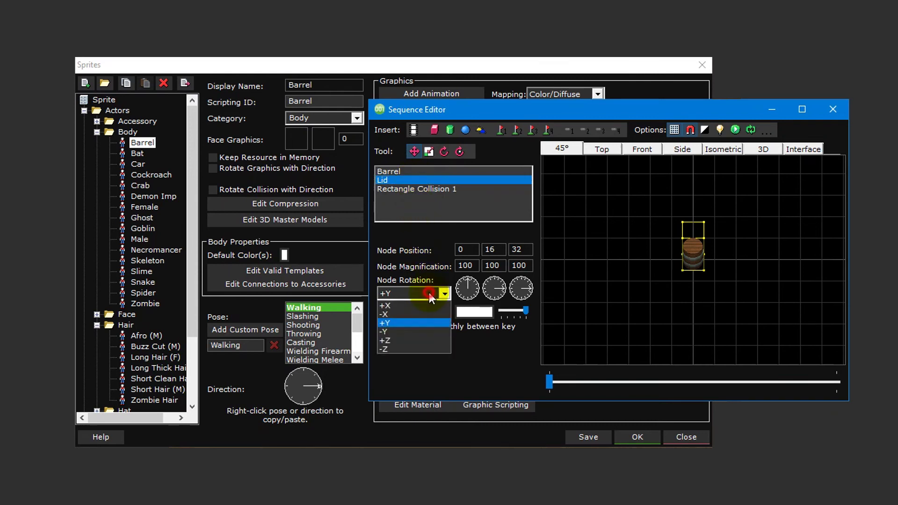
left_click(416, 340)
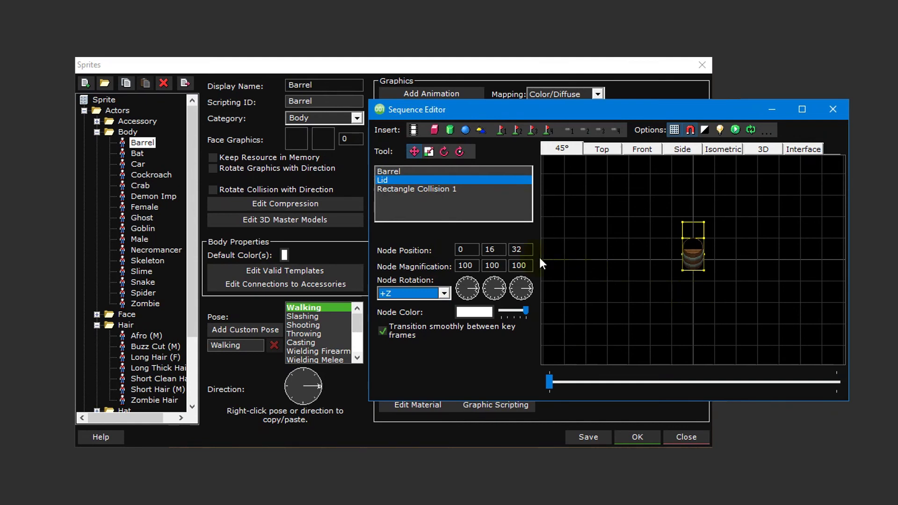
Set the Lid node's Y position to 32 on the first keyframe
left_click(494, 250)
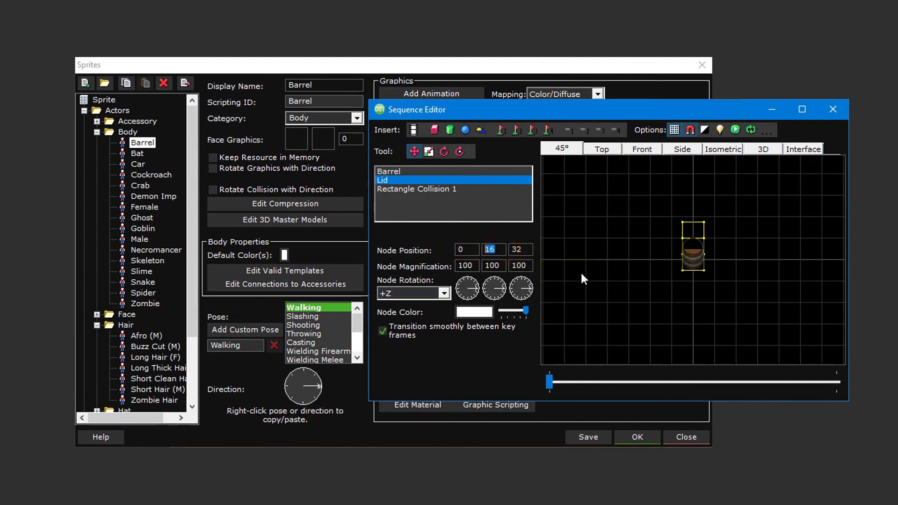
type("32")
left_click(521, 249)
Finish the Lid's Z at 48, then on the last keyframe place it at 3, 32, 56, tilted open
type("48")
scroll(614, 276, "up", 2)
left_click(812, 380)
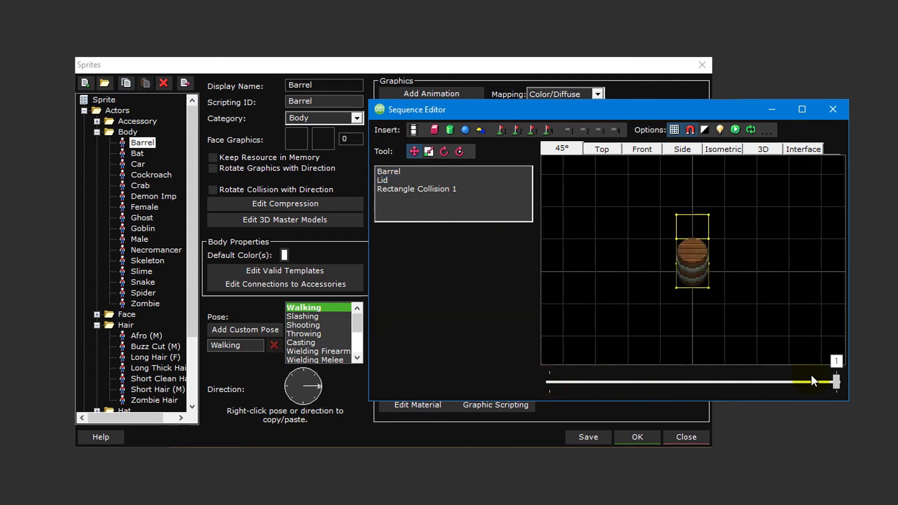
left_click(394, 178)
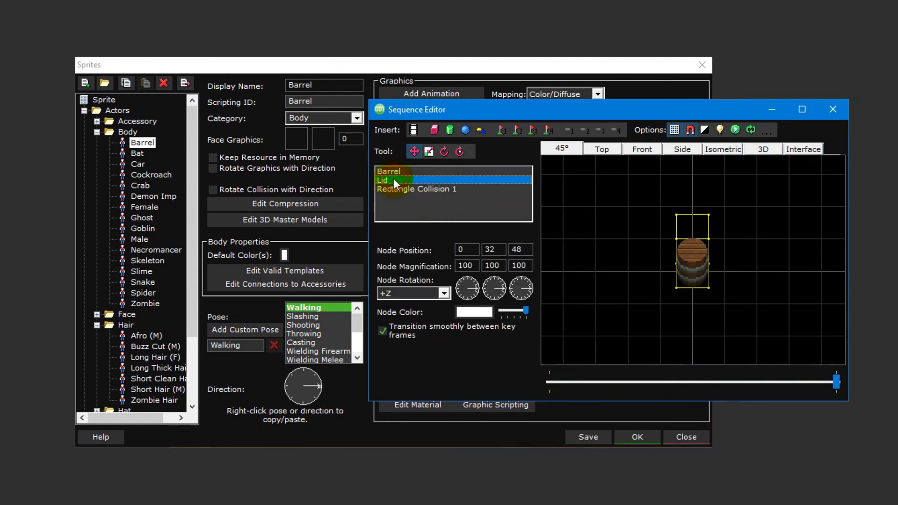
left_click(461, 248)
type("3")
left_click(519, 249)
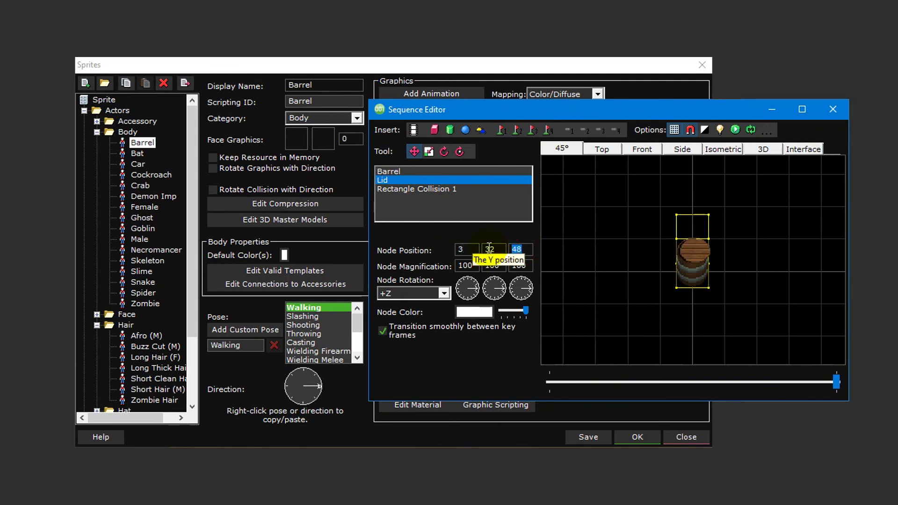
type("56")
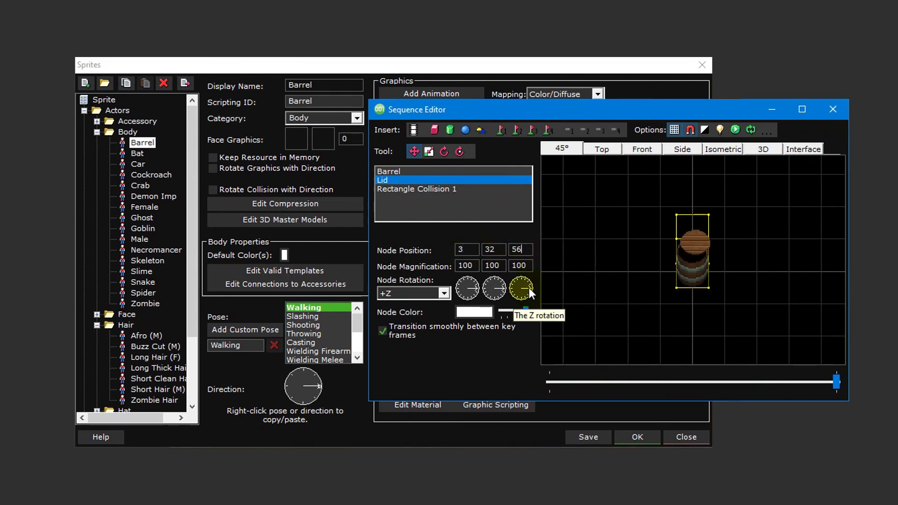
left_click_drag(529, 288, 530, 298)
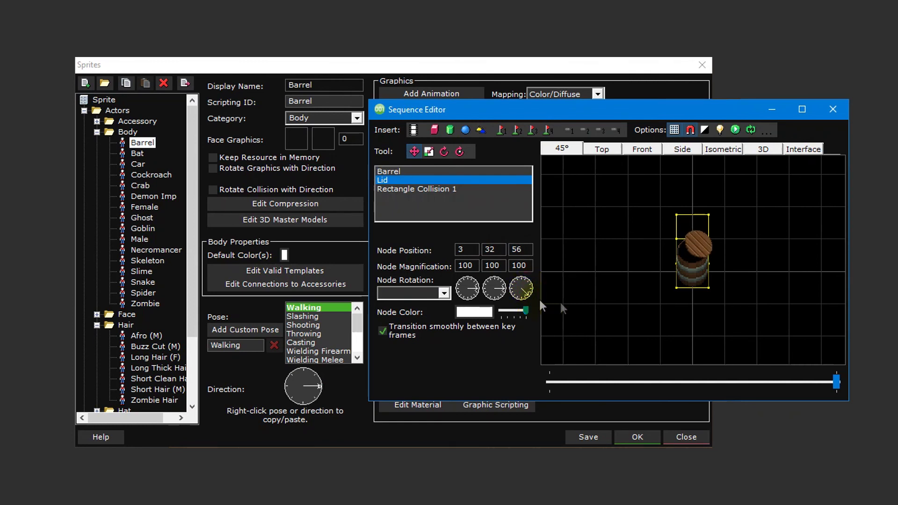
left_click(710, 290)
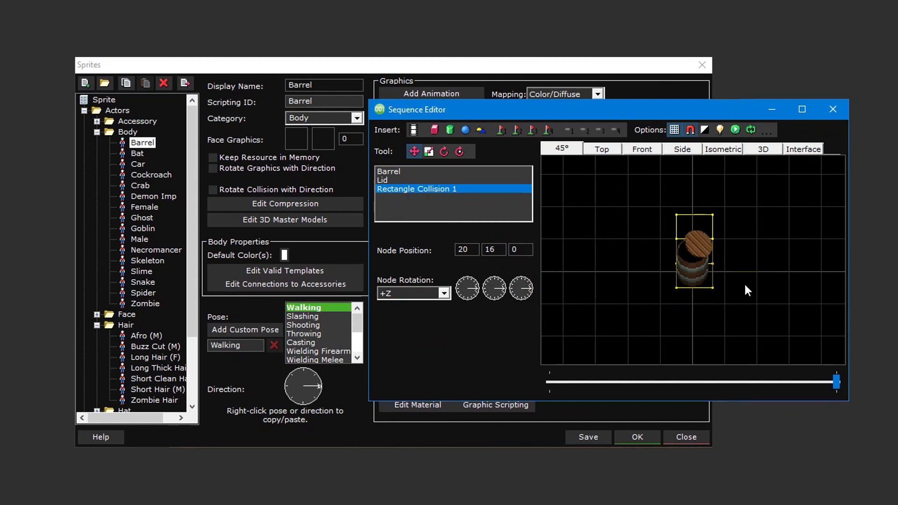
left_click(735, 133)
left_click(735, 132)
left_click(735, 132)
left_click(736, 133)
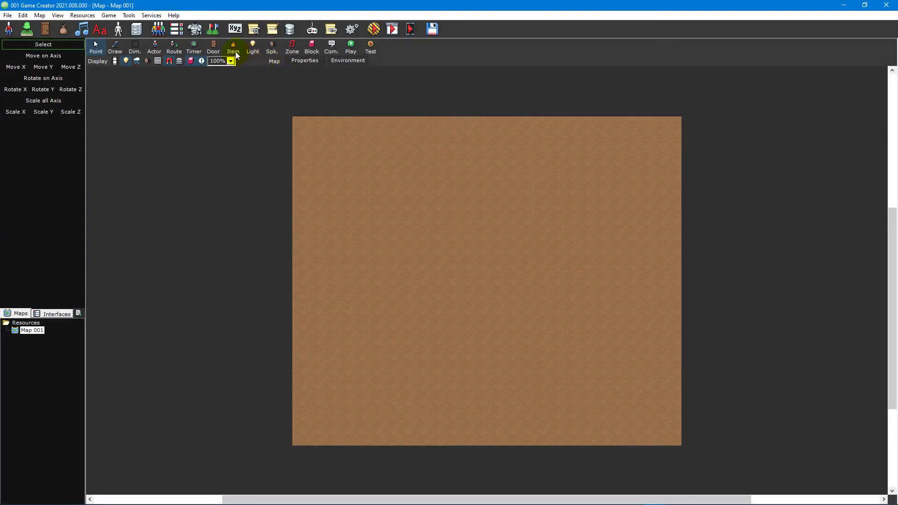
Back in the map editor, add an item near the centre of the map
left_click(234, 46)
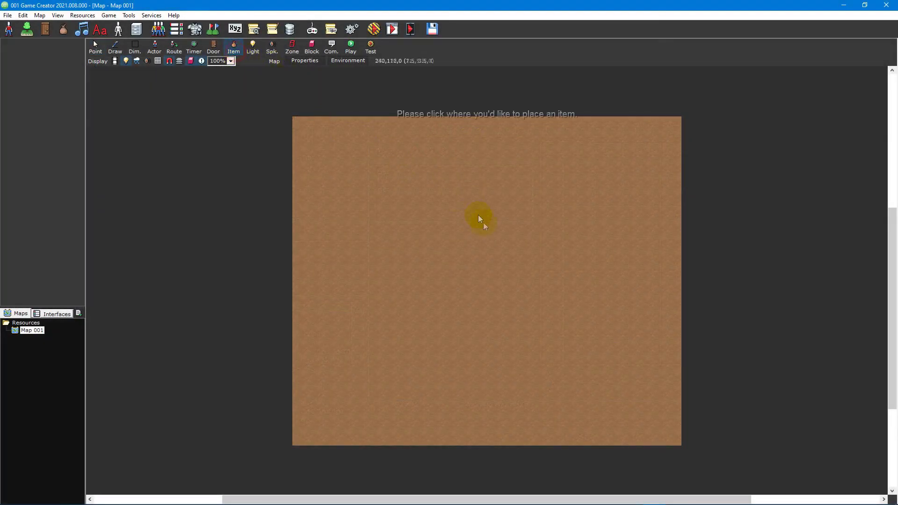
left_click(487, 247)
left_click(487, 247)
Set the treasure chest sprite to Body > Barrel and its reward to Potion, then confirm
left_click(438, 268)
left_click(317, 235)
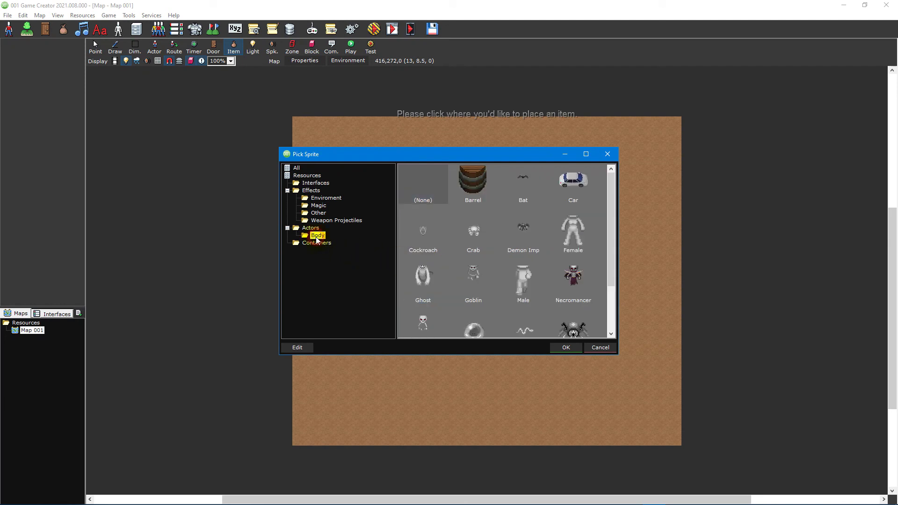
double_click(471, 197)
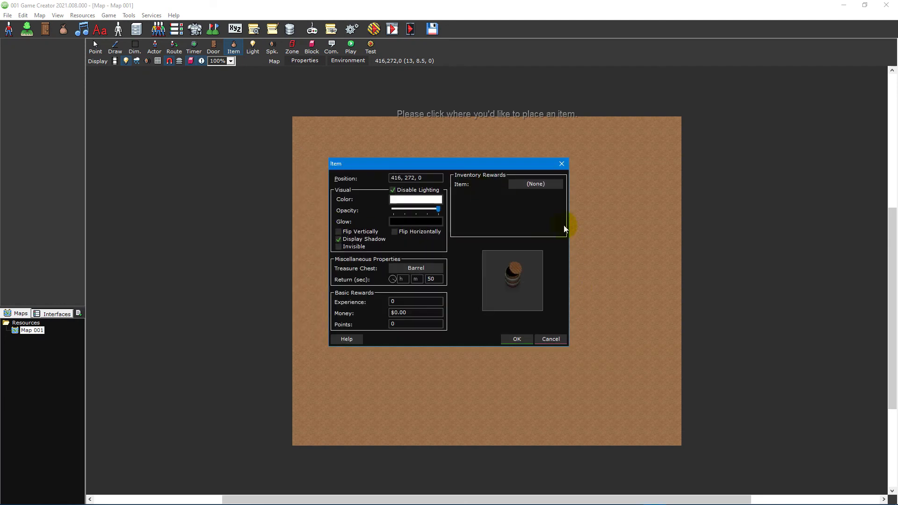
left_click(546, 184)
double_click(523, 230)
left_click(518, 336)
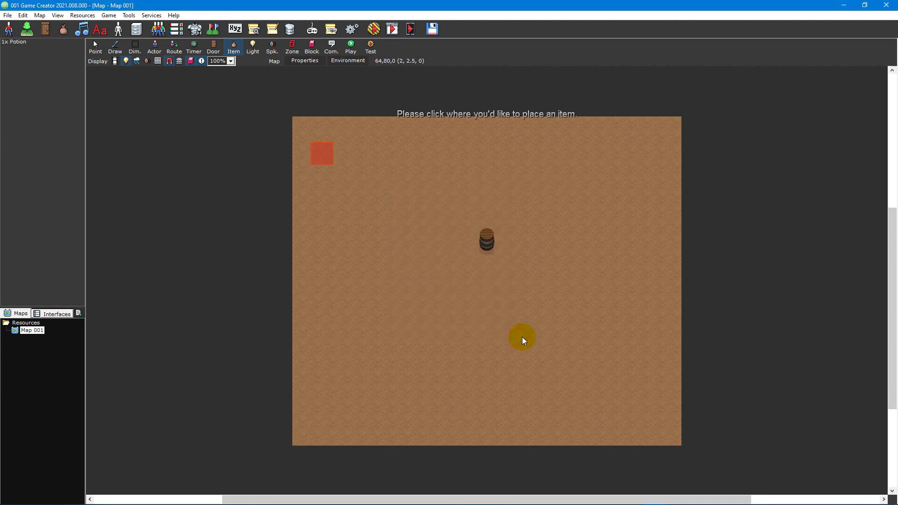
Test-play from the map centre, walking right to the barrel to open it for the Potion
left_click(350, 45)
left_click(442, 243)
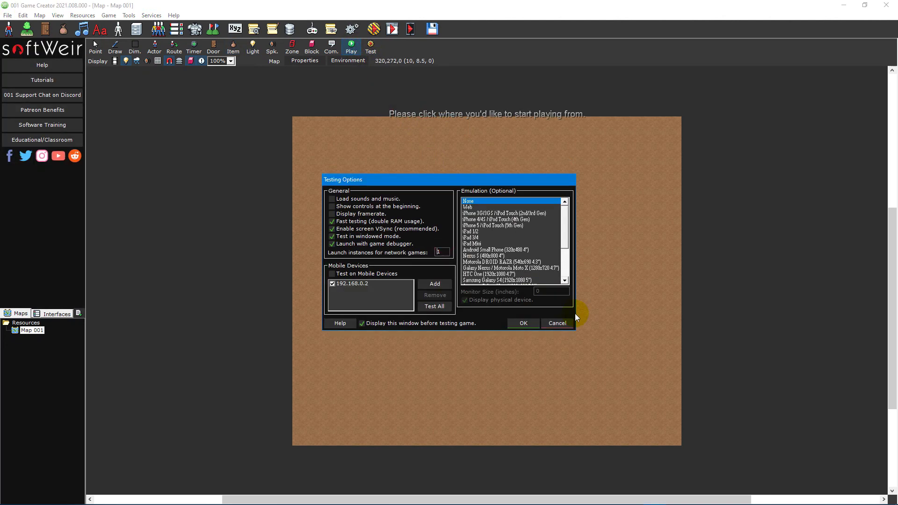
left_click(519, 323)
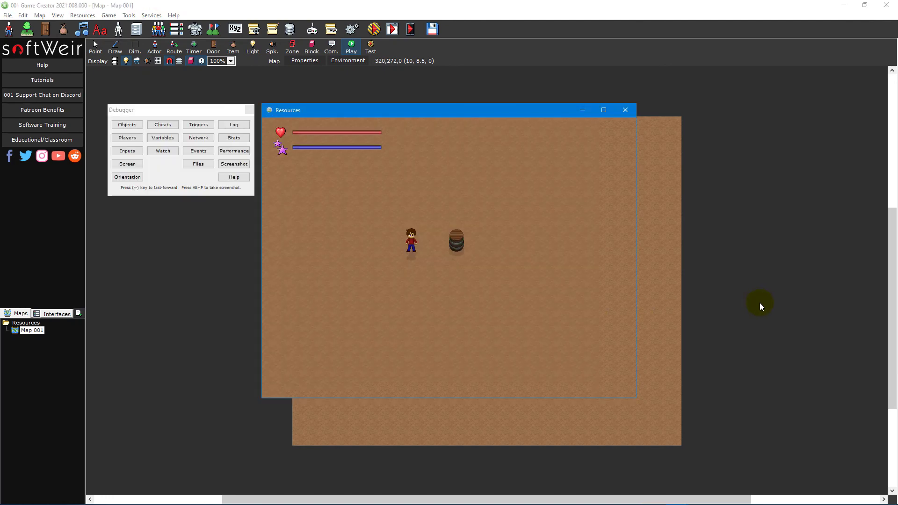
key("Right")
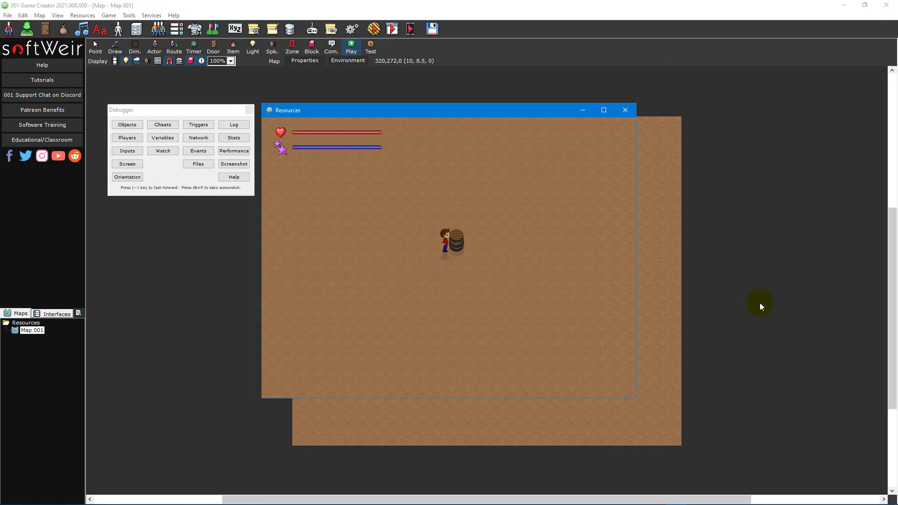
key("Return")
key("Return")
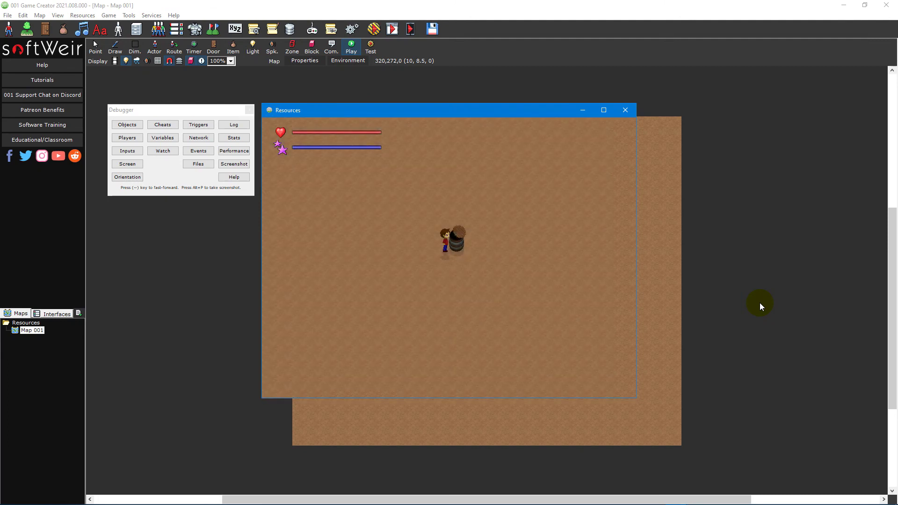